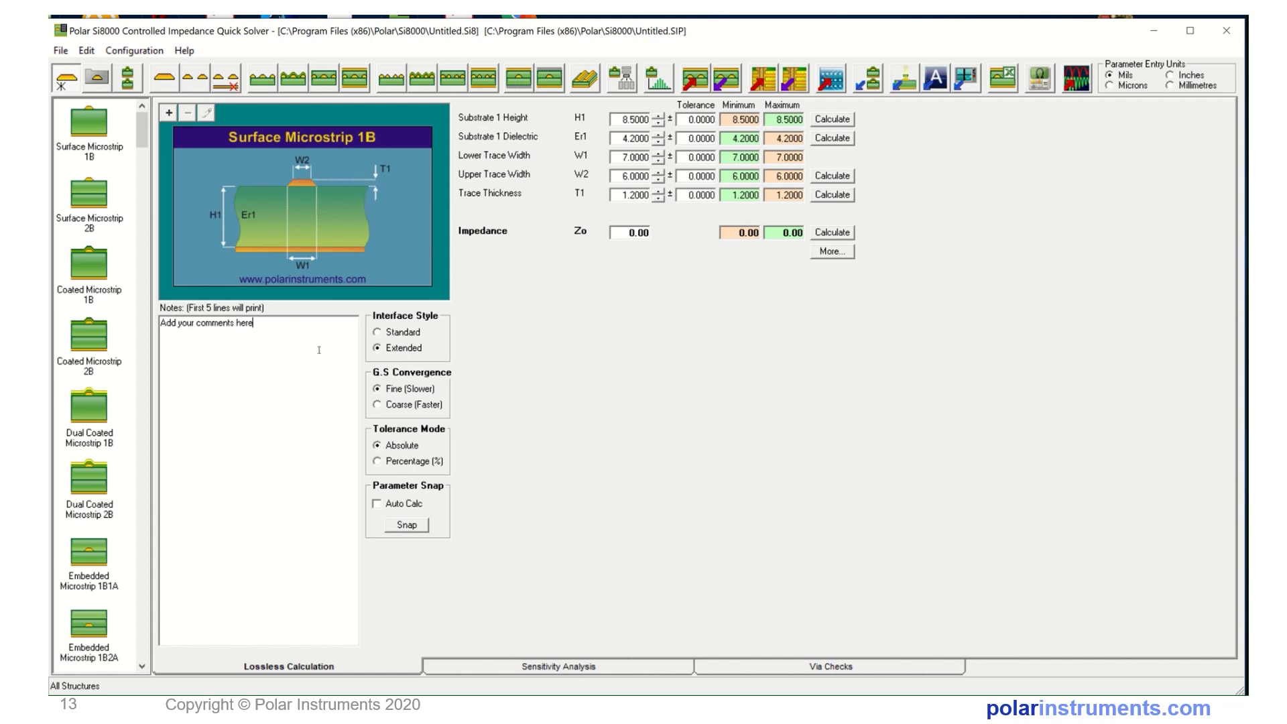
# - Switch to the Standard layout, calculate the impedance (75.18 ohms), and select Zo for a 50-ohm entry
pyautogui.click(378, 336)
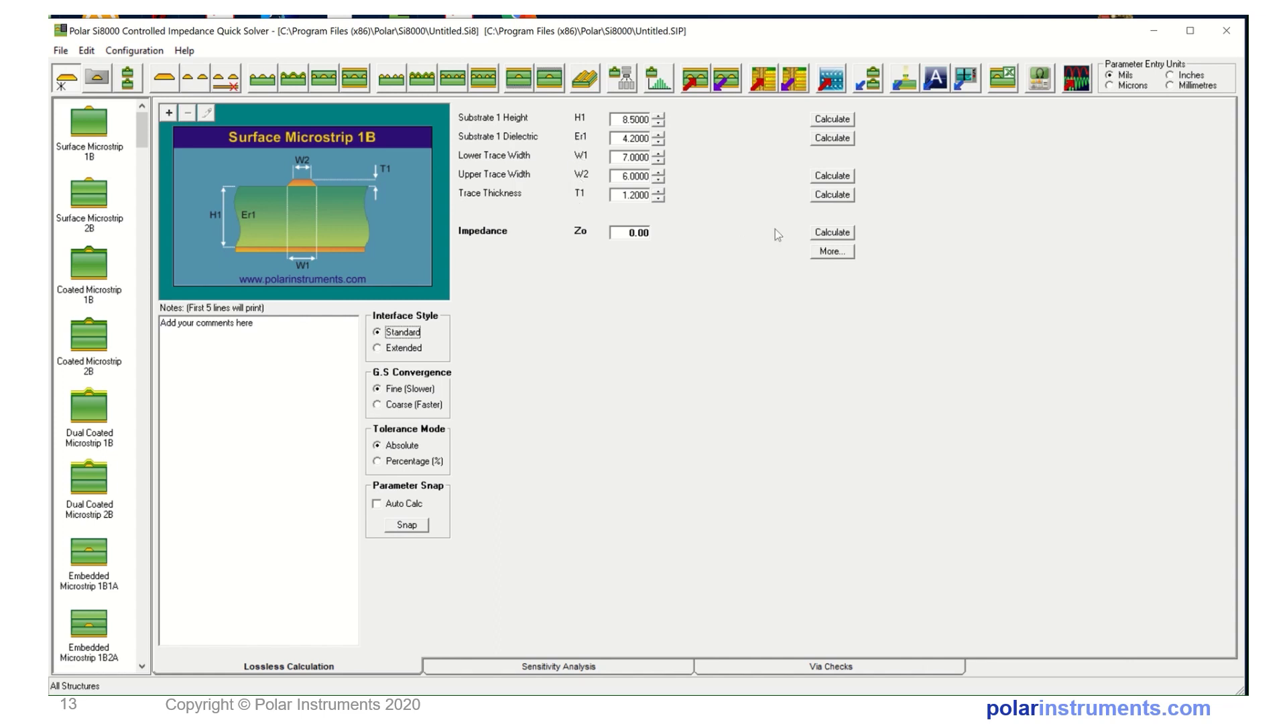
pyautogui.click(827, 235)
pyautogui.doubleClick(634, 233)
pyautogui.write('50')
# - Back-solve W1/W2 for 50 then 75 ohms, then solve H1 to 3.8968 for 50 ohms
pyautogui.click(836, 175)
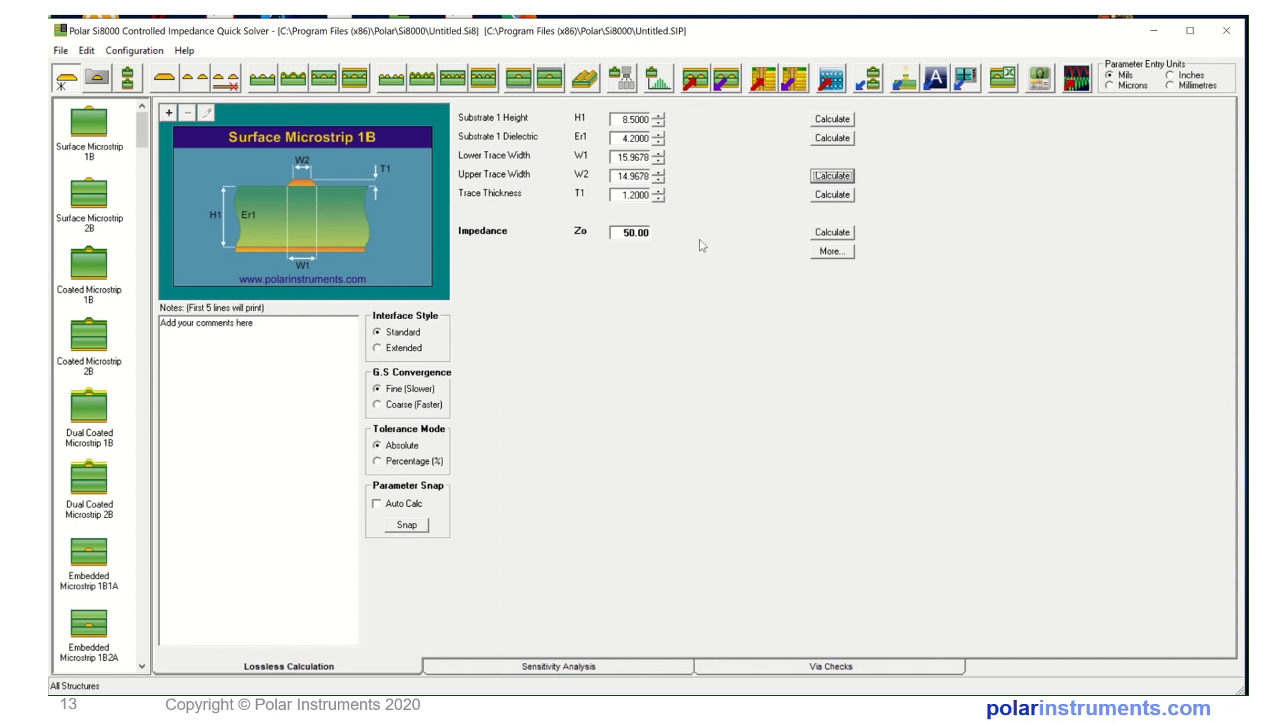
pyautogui.doubleClick(618, 233)
pyautogui.write('75')
pyautogui.click(826, 174)
pyautogui.doubleClick(622, 232)
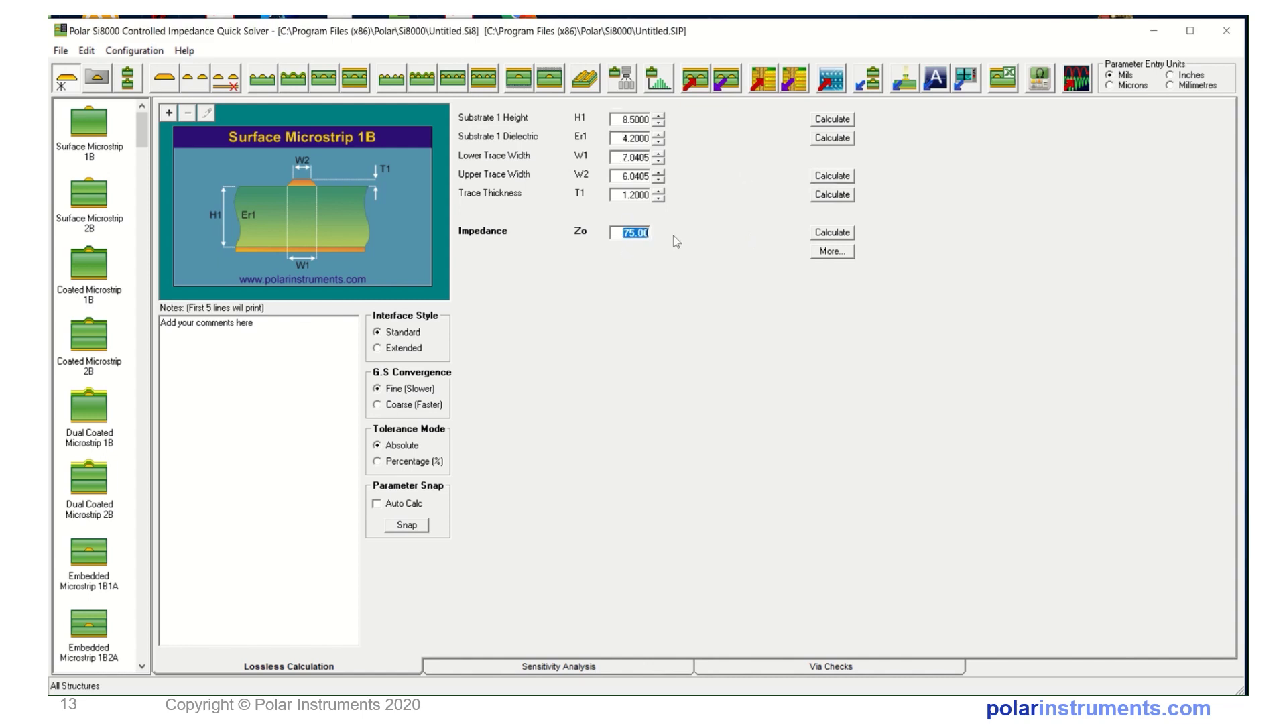
pyautogui.write('50')
pyautogui.click(831, 120)
# - Re-solve H1 to 8.5002 for 75 ohms, then attempt solving Er1 for 50 ohms, which fails
pyautogui.moveTo(616, 233); pyautogui.dragTo(654, 233)
pyautogui.write('75')
pyautogui.click(824, 119)
pyautogui.moveTo(621, 234); pyautogui.dragTo(659, 235)
pyautogui.write('50')
pyautogui.click(831, 138)
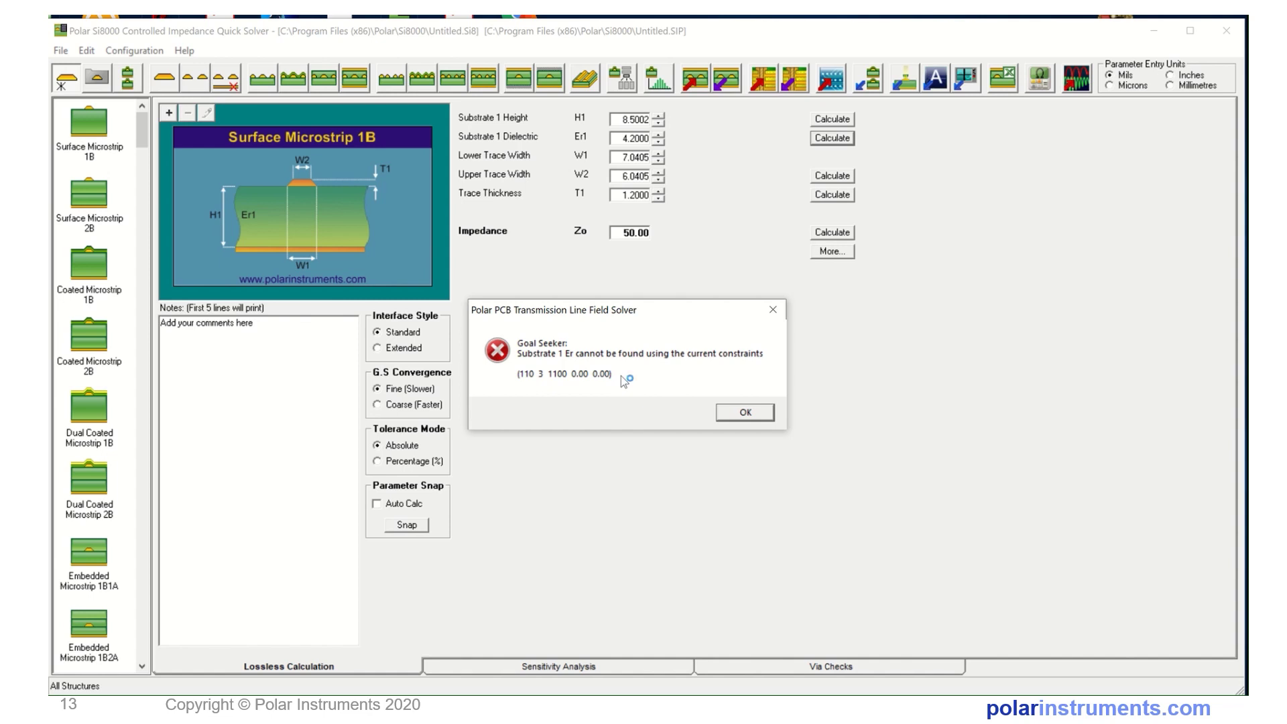
# - Dismiss the Goal Seeker error, show Extended tolerance columns, and set tolerances to Percentage mode
pyautogui.click(747, 416)
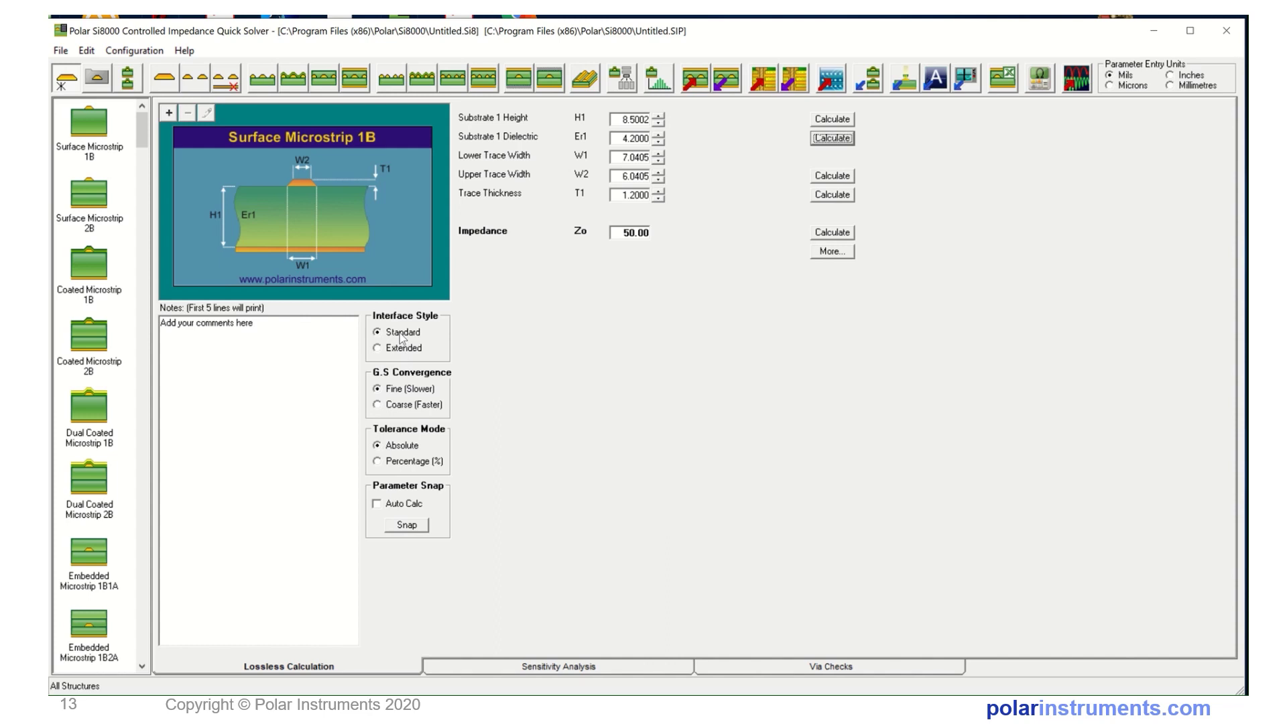
pyautogui.click(381, 350)
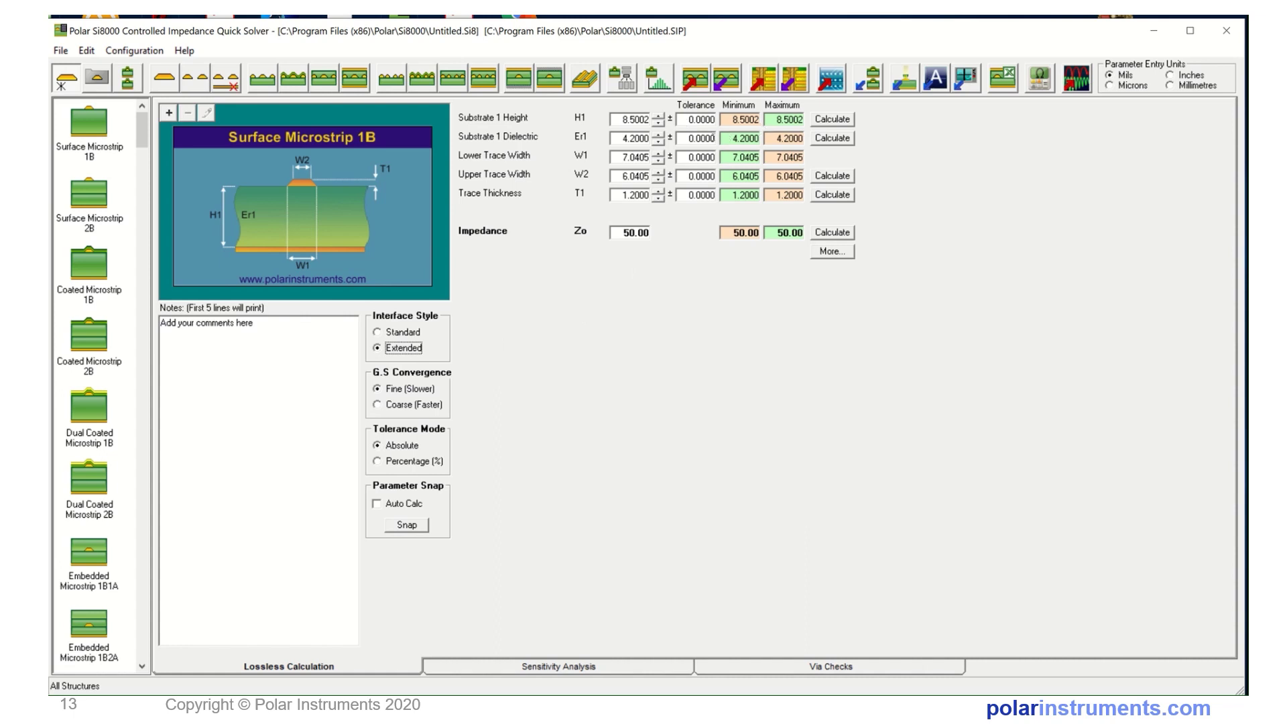
pyautogui.moveTo(688, 119); pyautogui.dragTo(716, 118)
pyautogui.write('1')
pyautogui.click(378, 460)
# - Give H1 a 10% tolerance (75.00 ohms, 71.41–78.27), then solve H1 to 3.8968 for 50 ohms
pyautogui.doubleClick(694, 120)
pyautogui.write('10')
pyautogui.click(835, 233)
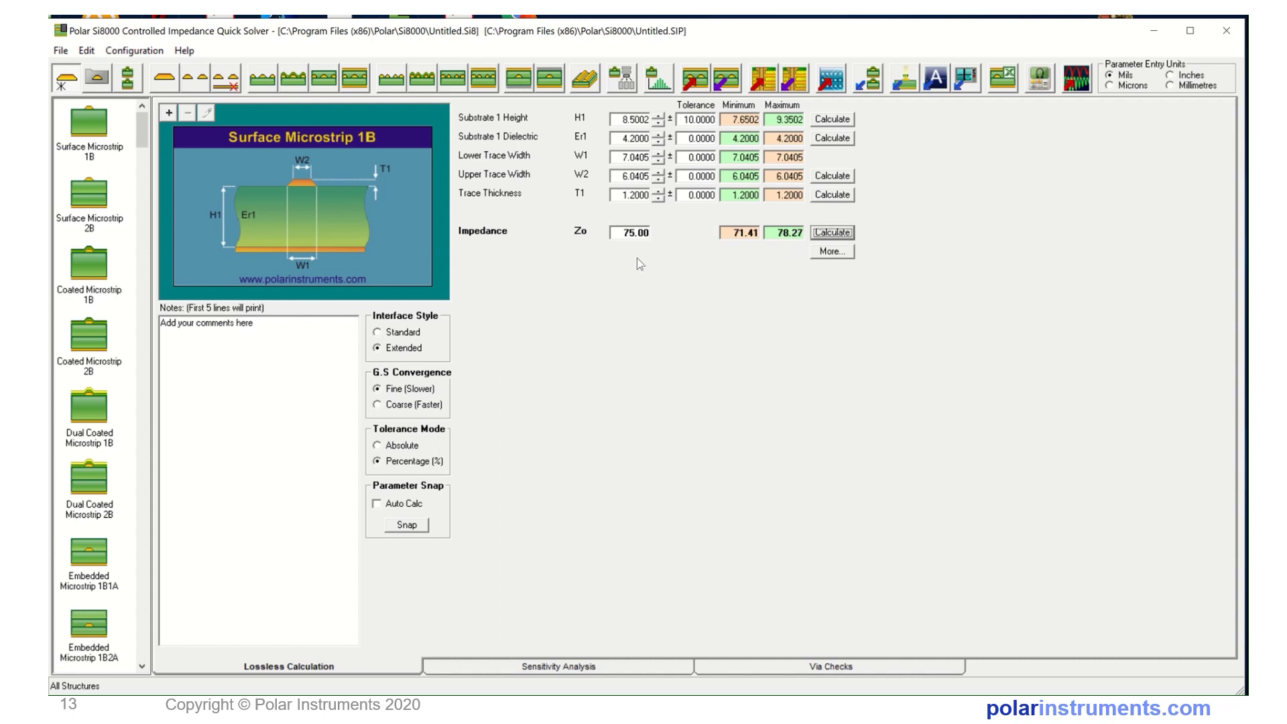
pyautogui.doubleClick(618, 233)
pyautogui.write('50')
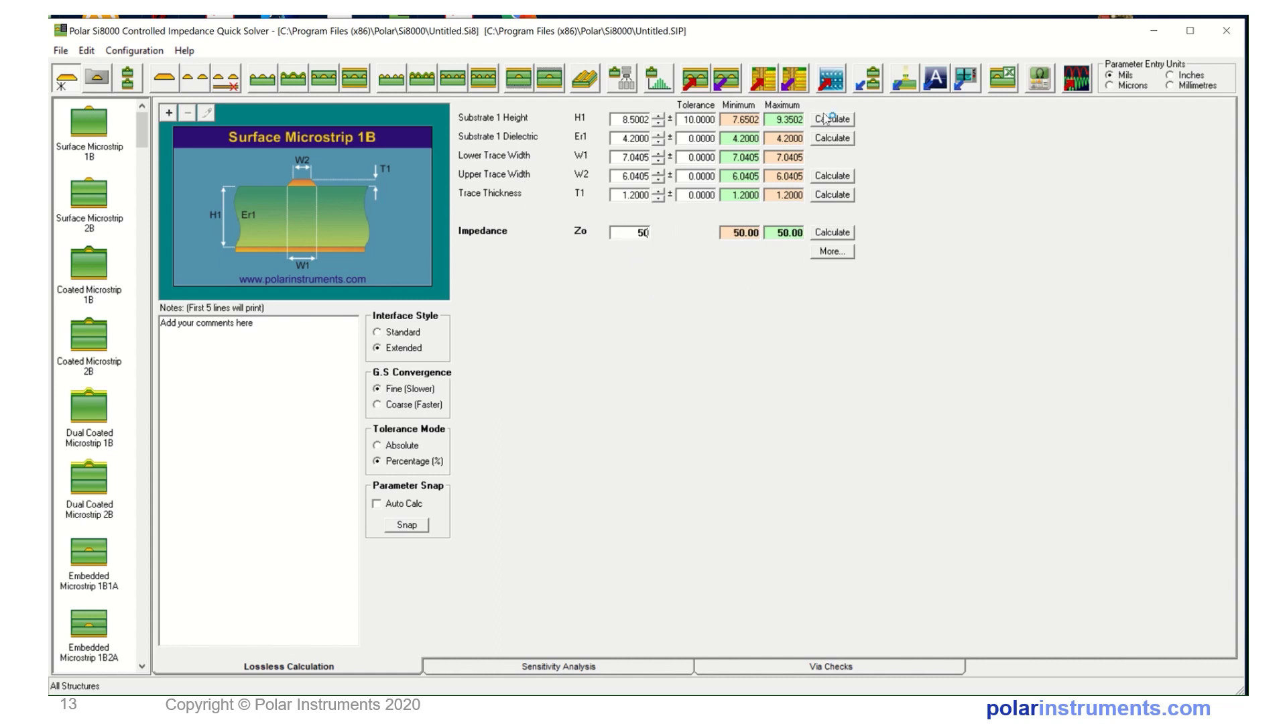
pyautogui.click(826, 118)
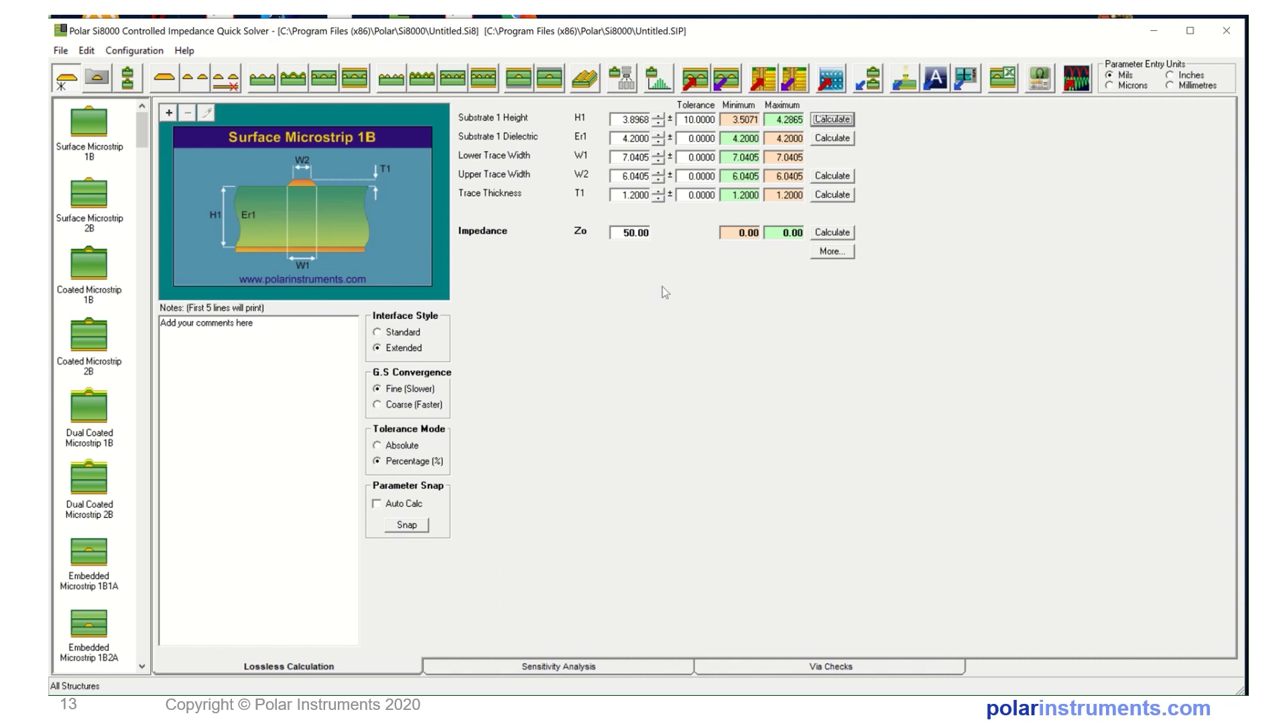
# - Calculate the 50-ohm impedance limits of 46.95–52.84 ohms with height range 3.5071–4.2865
pyautogui.click(821, 232)
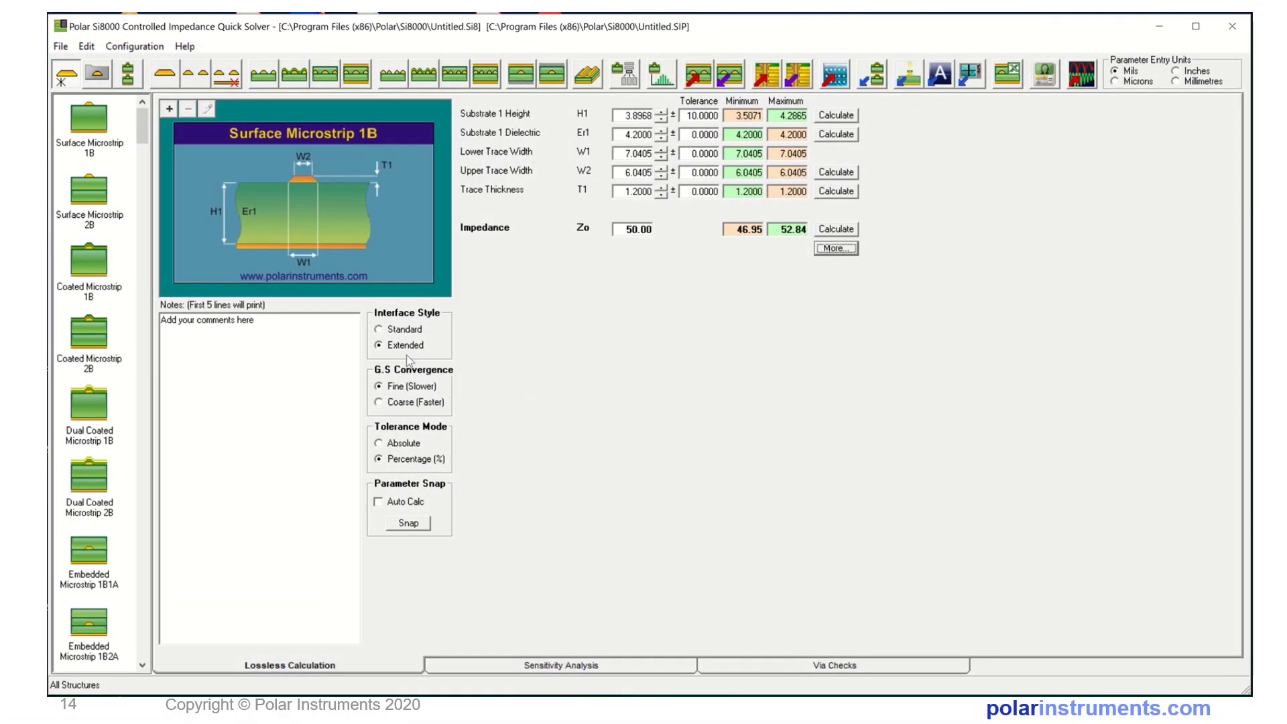
pyautogui.click(381, 330)
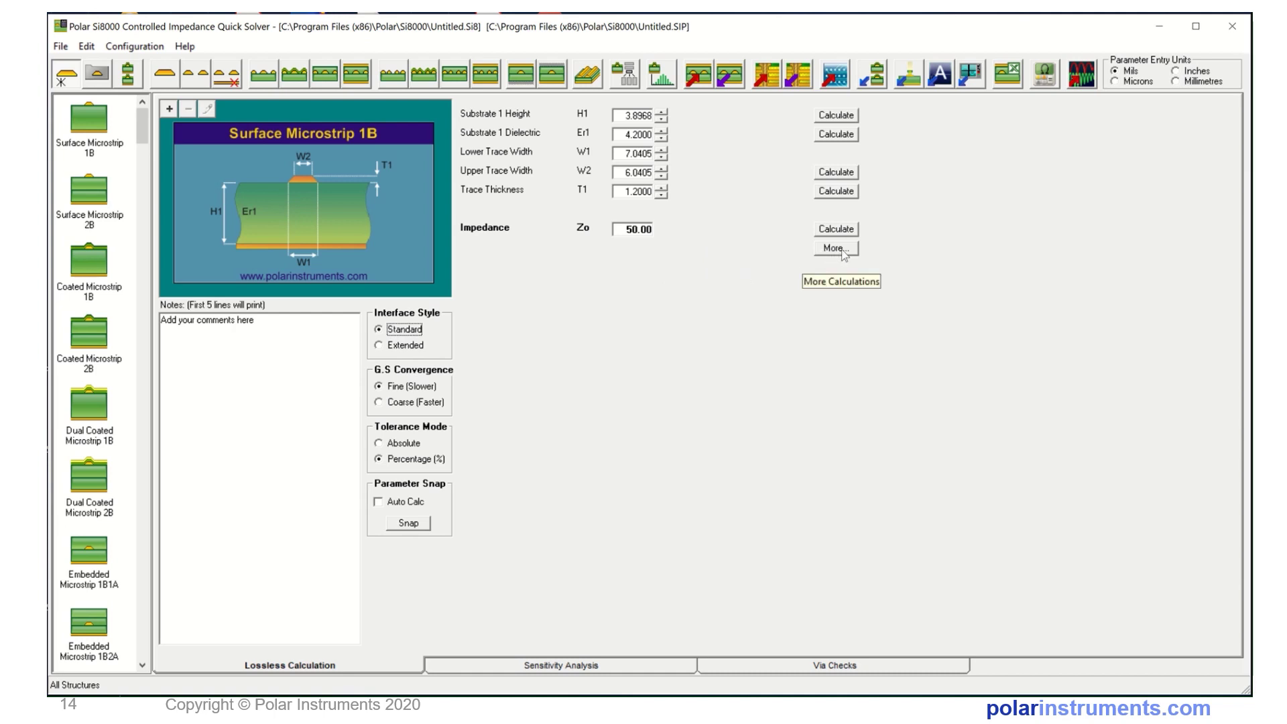
pyautogui.click(843, 253)
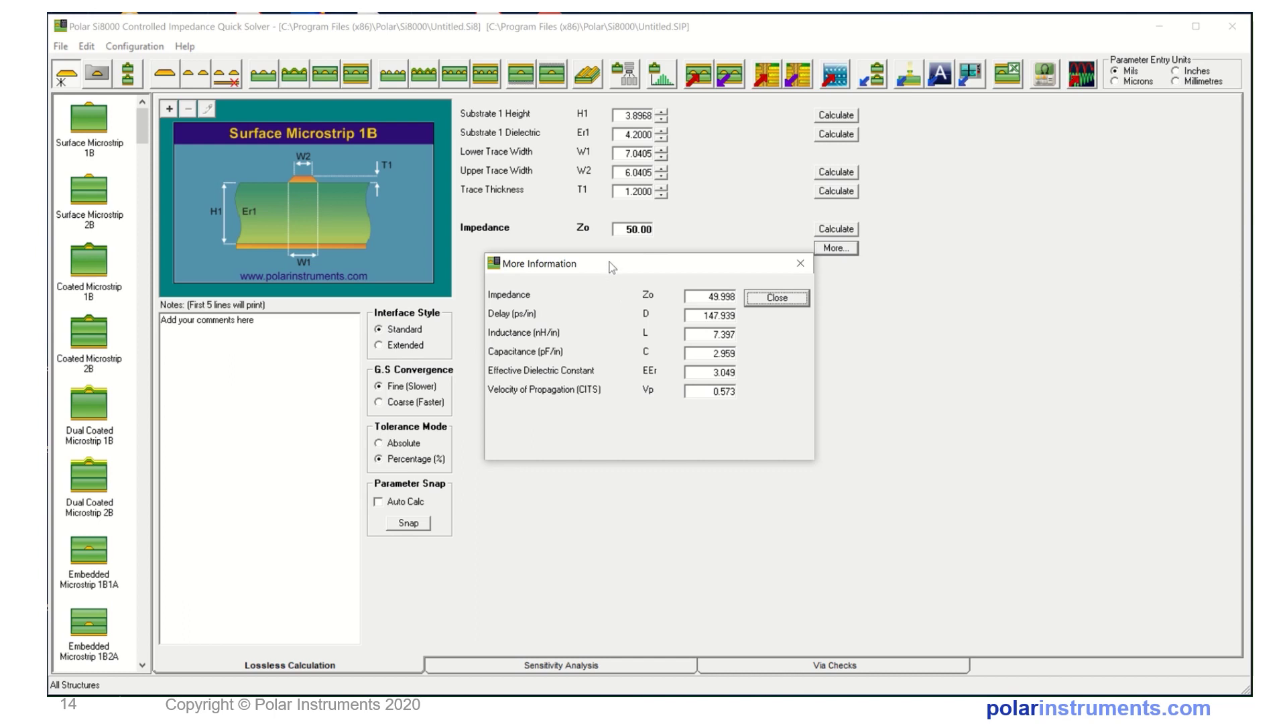
pyautogui.moveTo(608, 261); pyautogui.dragTo(651, 283)
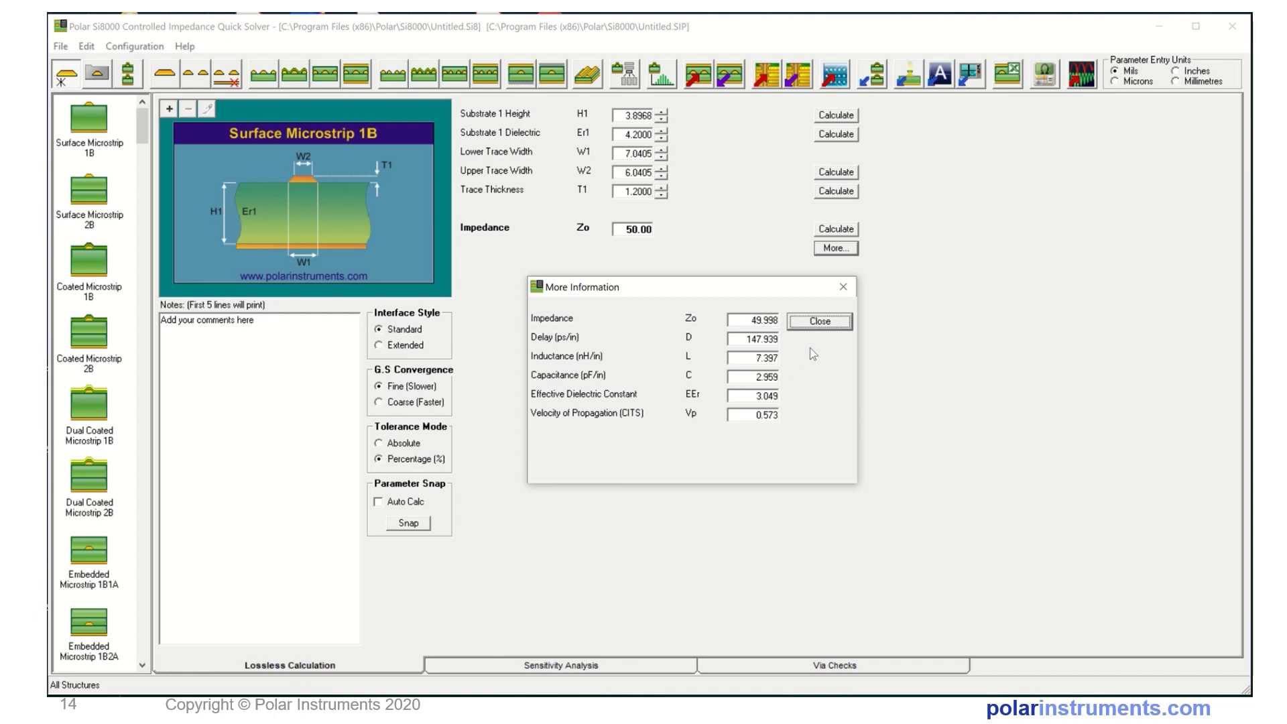
# - Close More Information, switch to Extended layout, and snap dimensions to H1 4.0, W1 7.0, W2 6.0
pyautogui.click(826, 320)
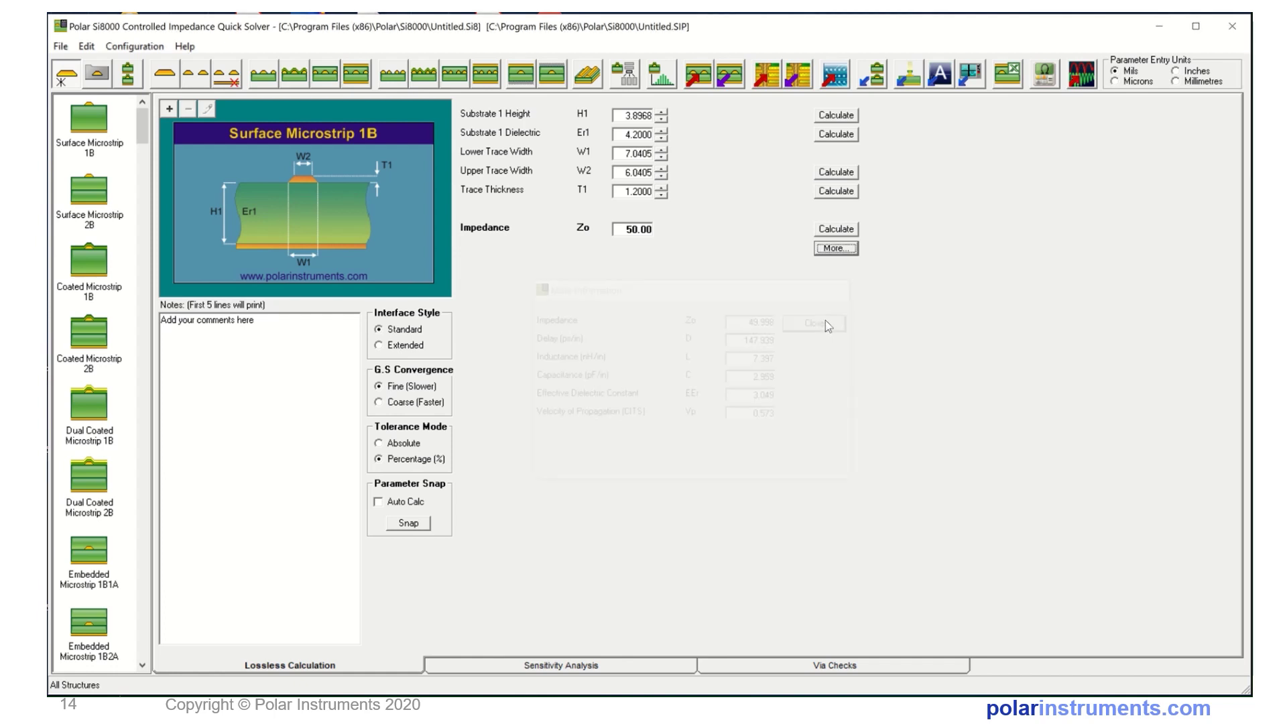
pyautogui.click(384, 347)
pyautogui.click(823, 251)
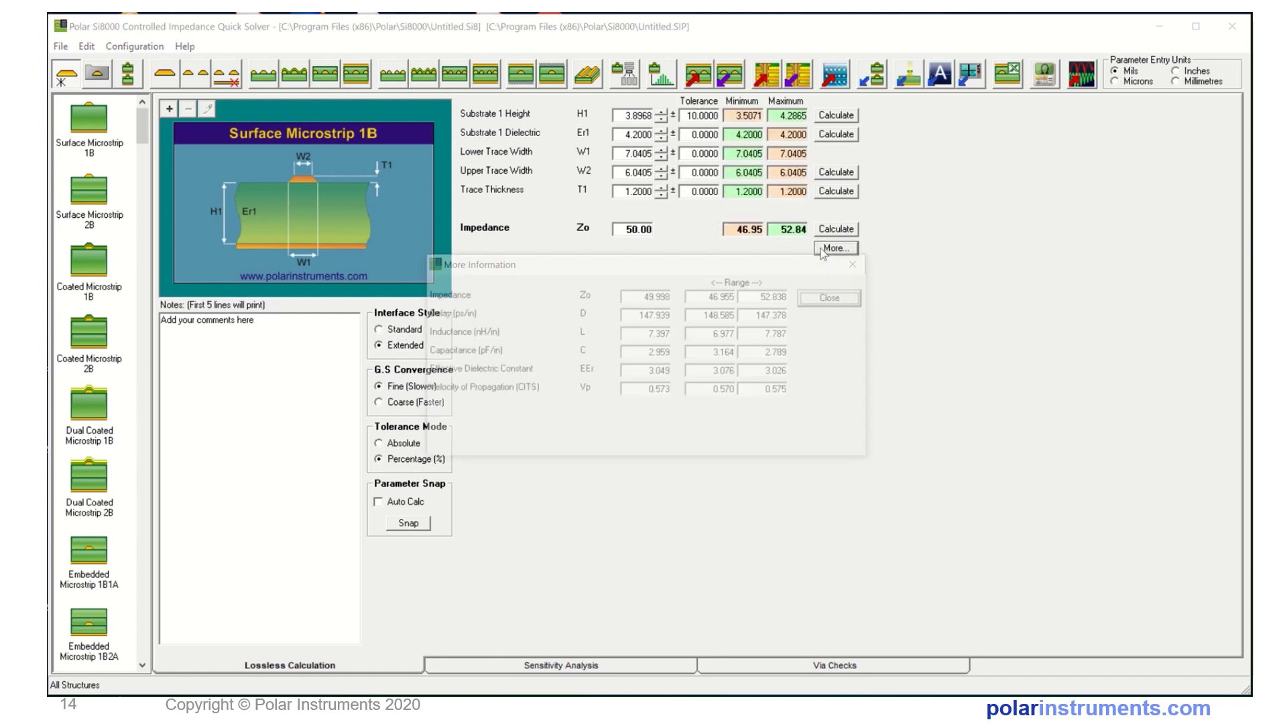
pyautogui.moveTo(534, 262); pyautogui.dragTo(629, 281)
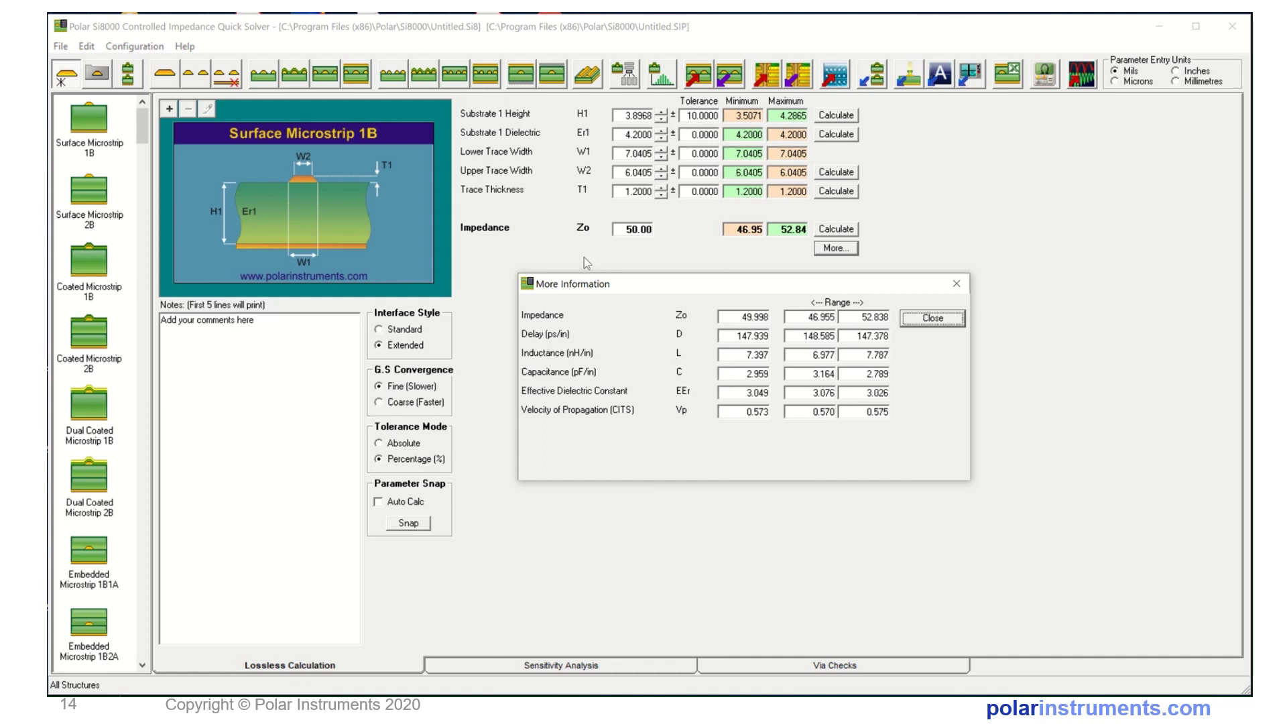
pyautogui.click(932, 317)
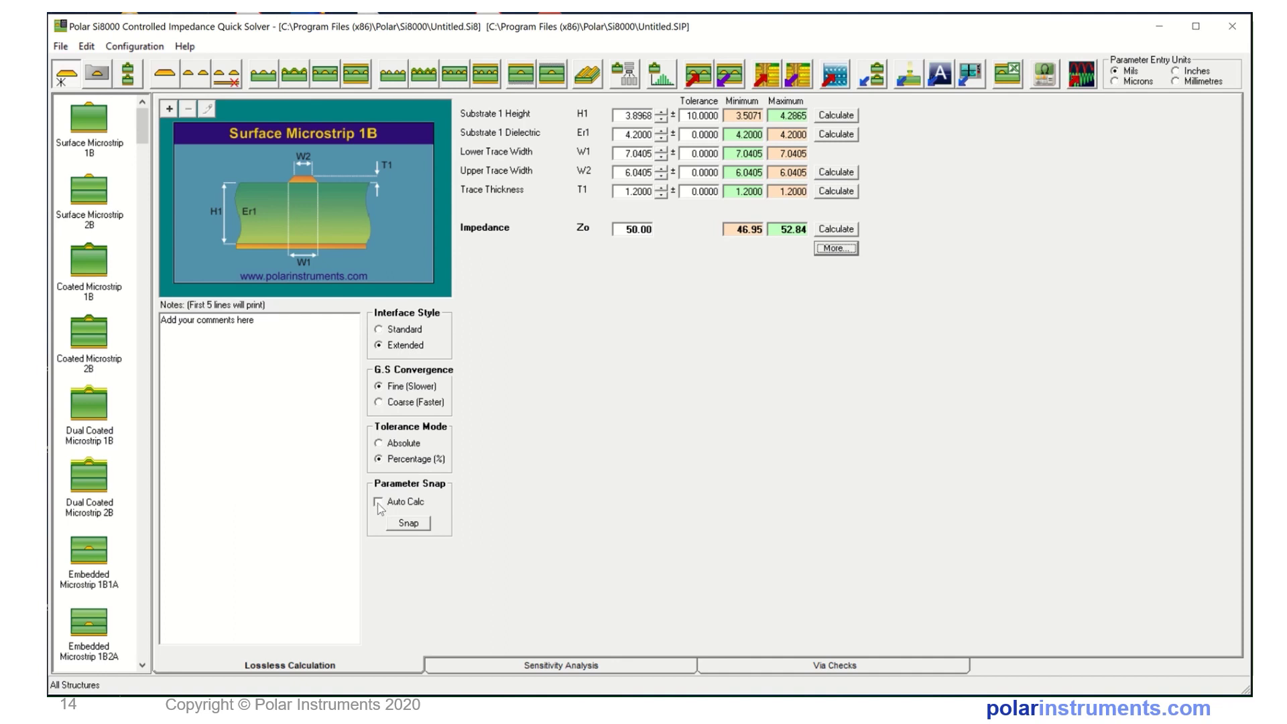
pyautogui.click(405, 525)
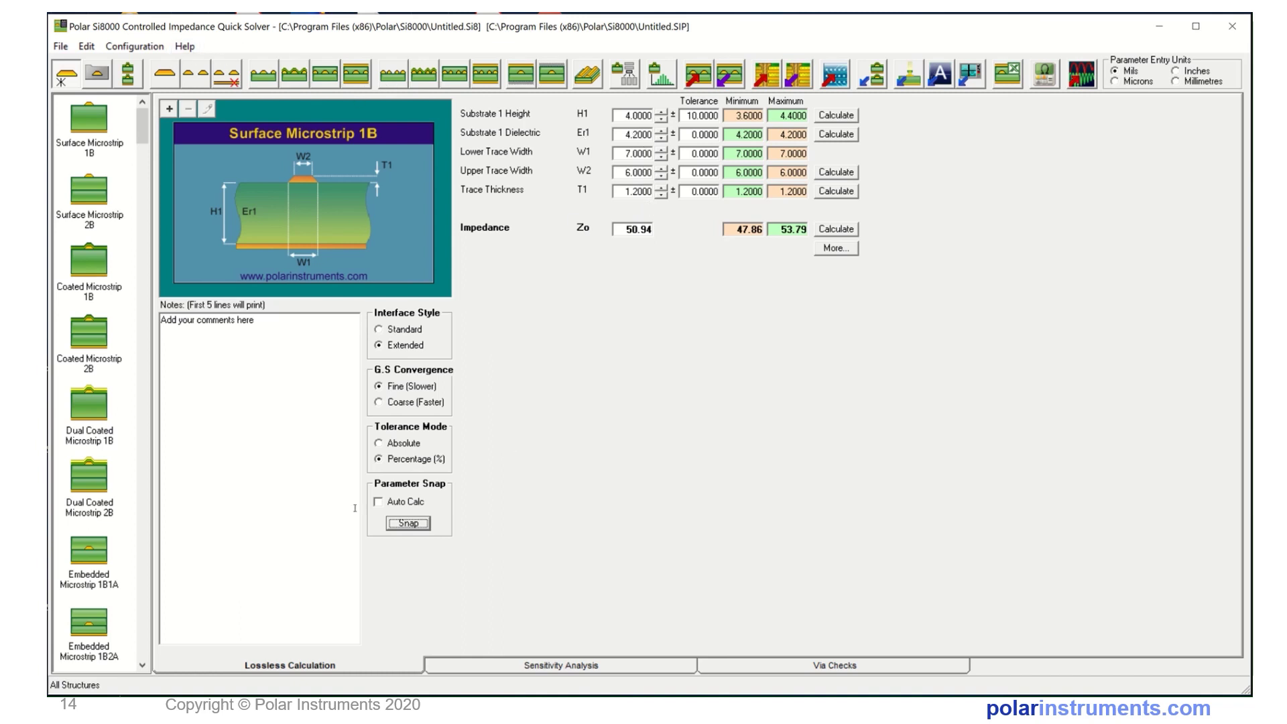
# - Step substrate height H1 up to 5.0000, then back down to 4.5000 (range 4.05–4.95)
pyautogui.click(661, 112)
pyautogui.click(660, 111)
pyautogui.click(660, 112)
pyautogui.click(661, 118)
pyautogui.click(661, 118)
# - Enable Auto Calc and step H1 up and back to 4.5000, giving 54.48 ohms live
pyautogui.click(378, 501)
pyautogui.click(661, 111)
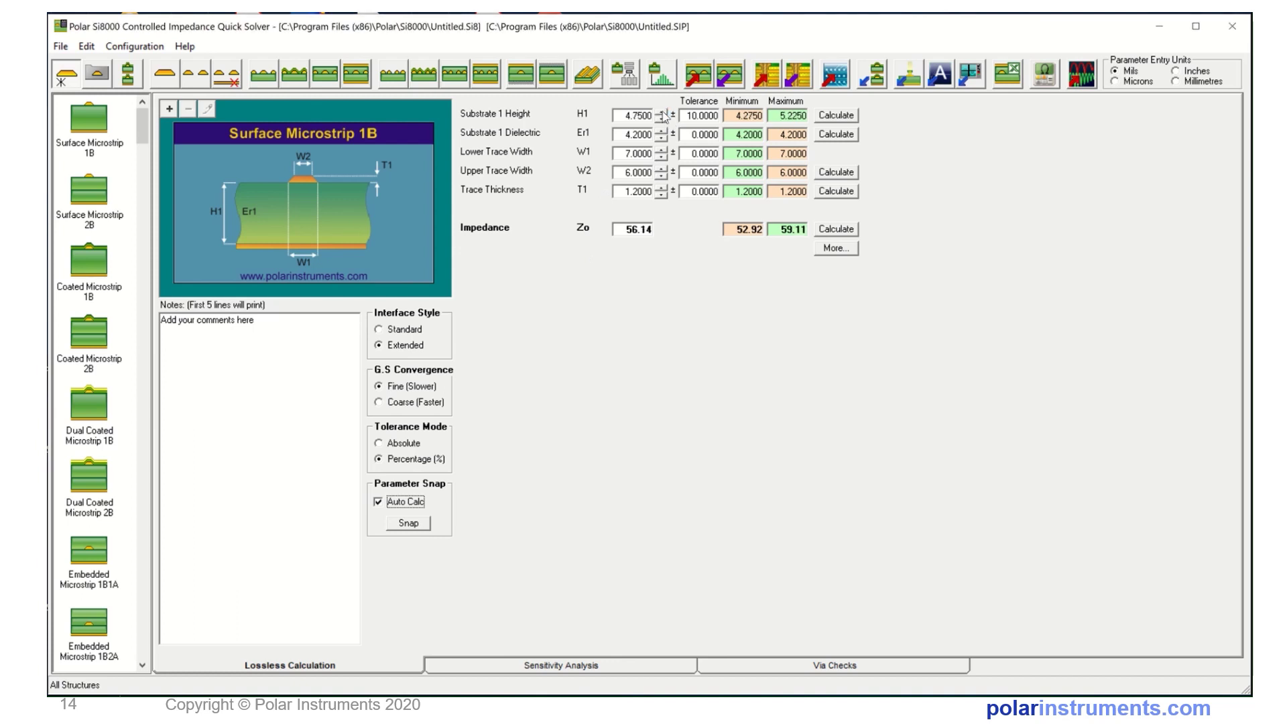
pyautogui.click(662, 111)
pyautogui.click(661, 111)
pyautogui.click(662, 121)
pyautogui.click(663, 121)
pyautogui.click(663, 120)
# - Step trace width W1 up toward 8.7500 and nudge W2 up and back down
pyautogui.click(661, 149)
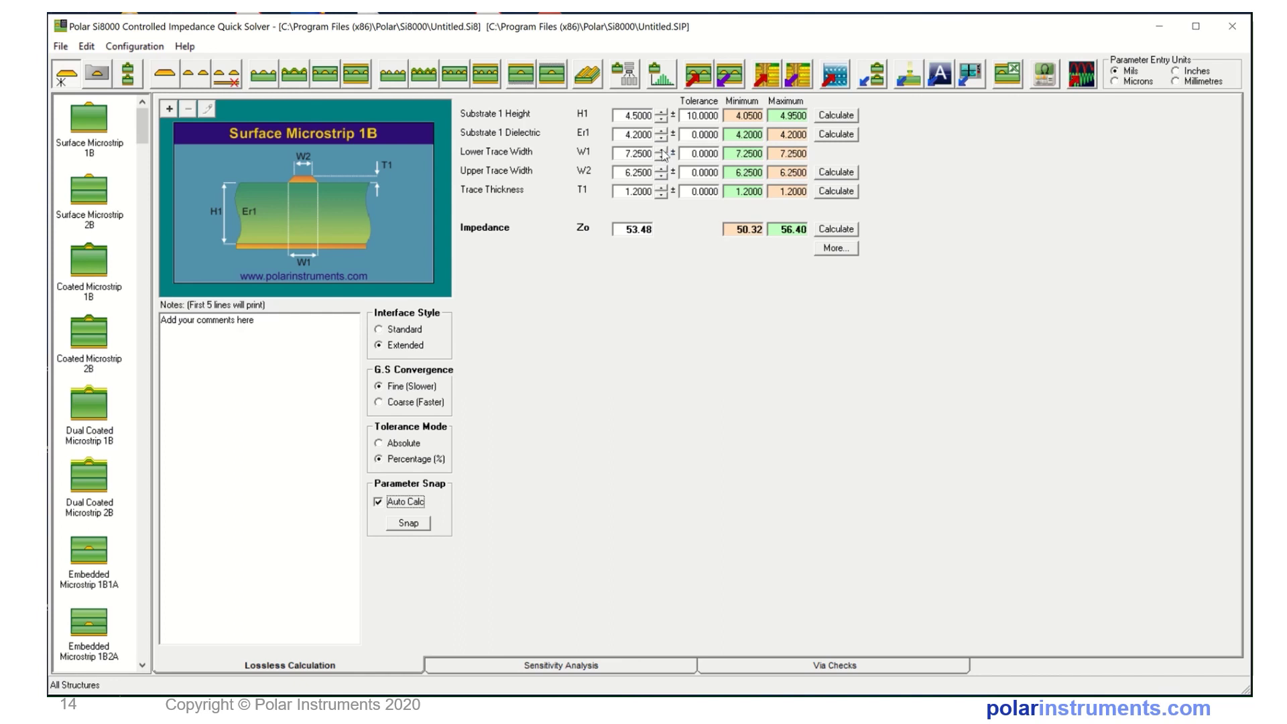
pyautogui.click(662, 149)
pyautogui.click(662, 150)
pyautogui.click(661, 169)
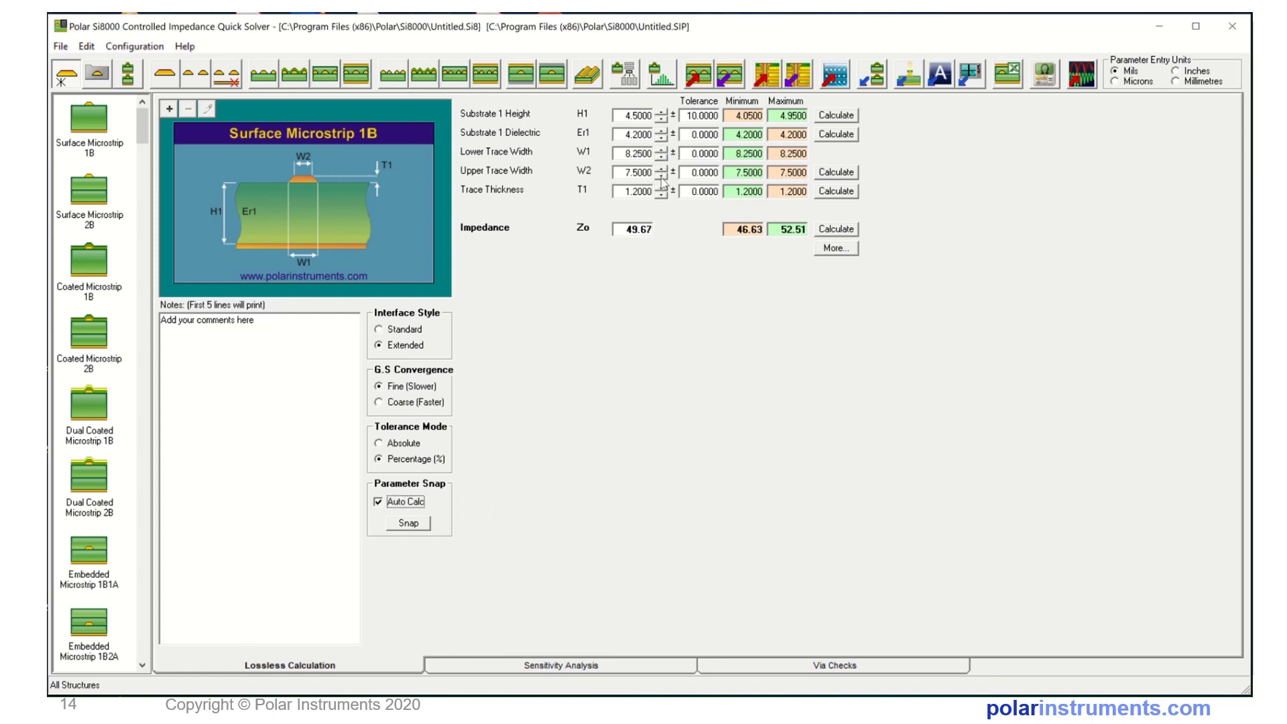
pyautogui.click(661, 179)
pyautogui.click(663, 150)
pyautogui.click(661, 150)
# - Finish widening W1 to 9.5000 and set W2 to 8.5000, giving 45.97 ohms
pyautogui.click(661, 151)
pyautogui.click(661, 176)
pyautogui.click(662, 170)
pyautogui.click(660, 177)
pyautogui.click(661, 150)
pyautogui.press('Tab')
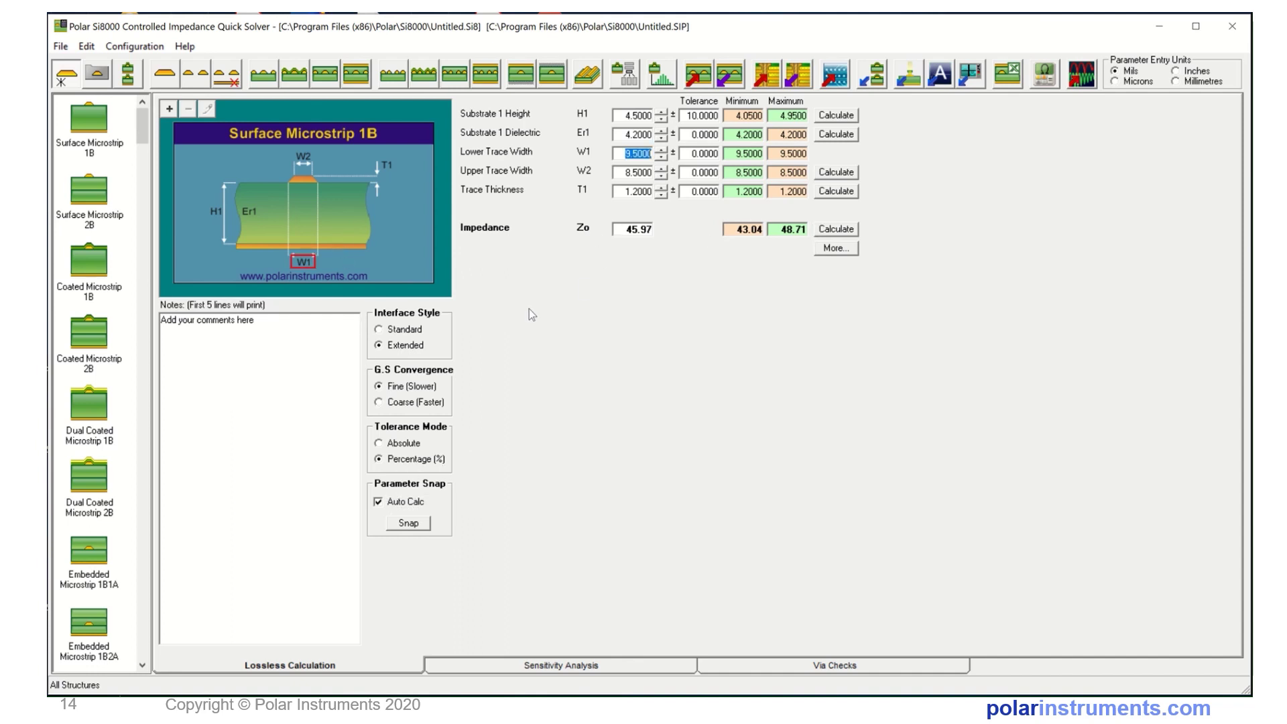
# - Turn off Auto Calc, solve widths to 8.2039/7.2039 for 50 ohms, then load Coated Microstrip 1B
pyautogui.click(380, 501)
pyautogui.click(623, 231)
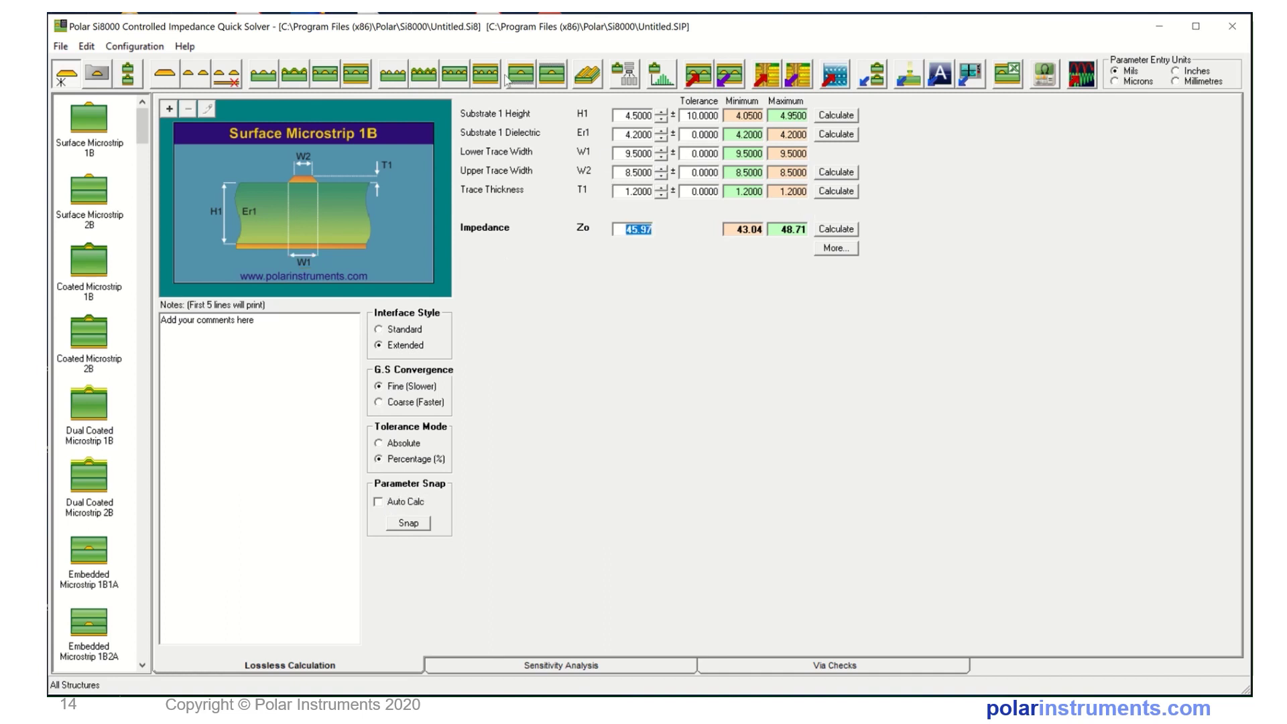
pyautogui.write('50')
pyautogui.click(830, 177)
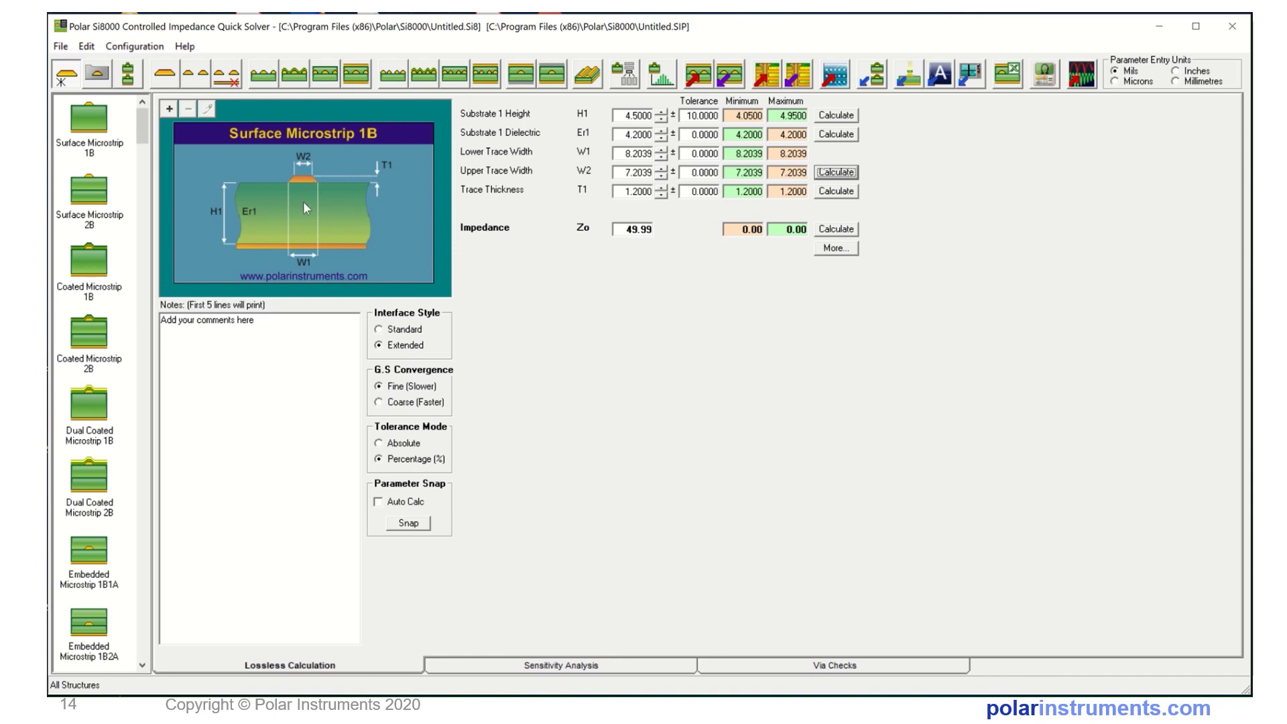
pyautogui.click(88, 272)
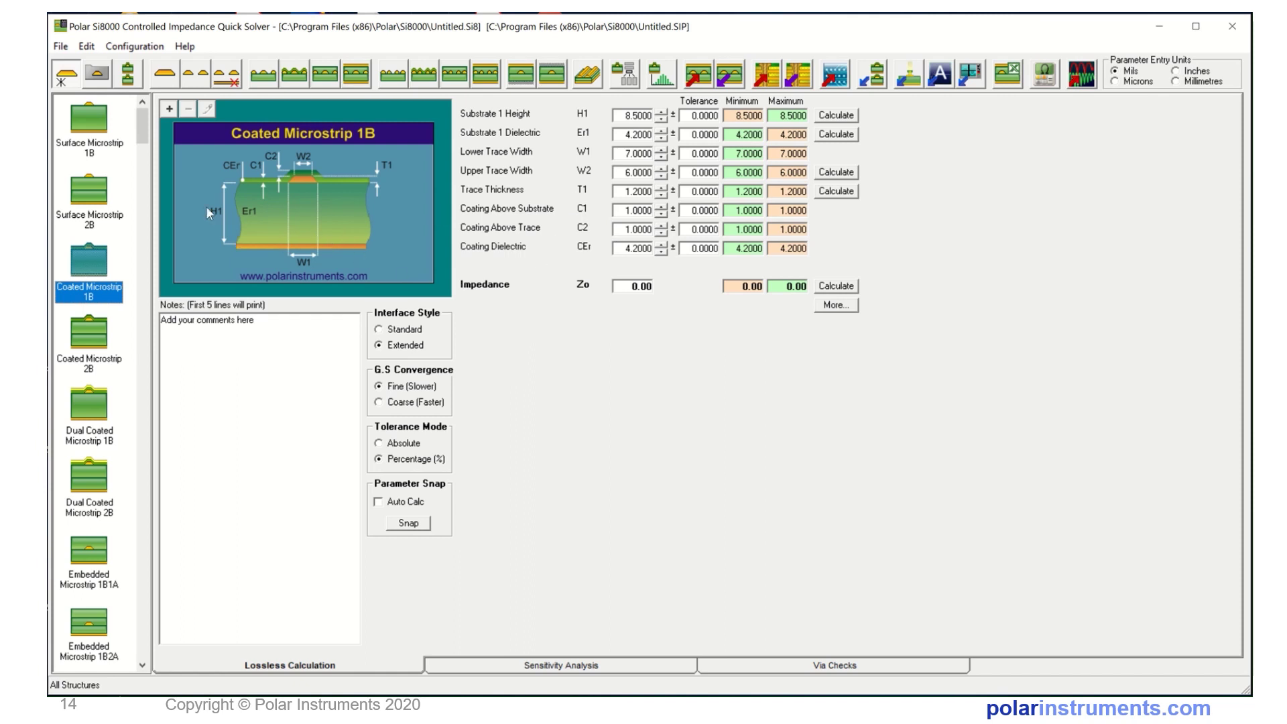
pyautogui.click(94, 122)
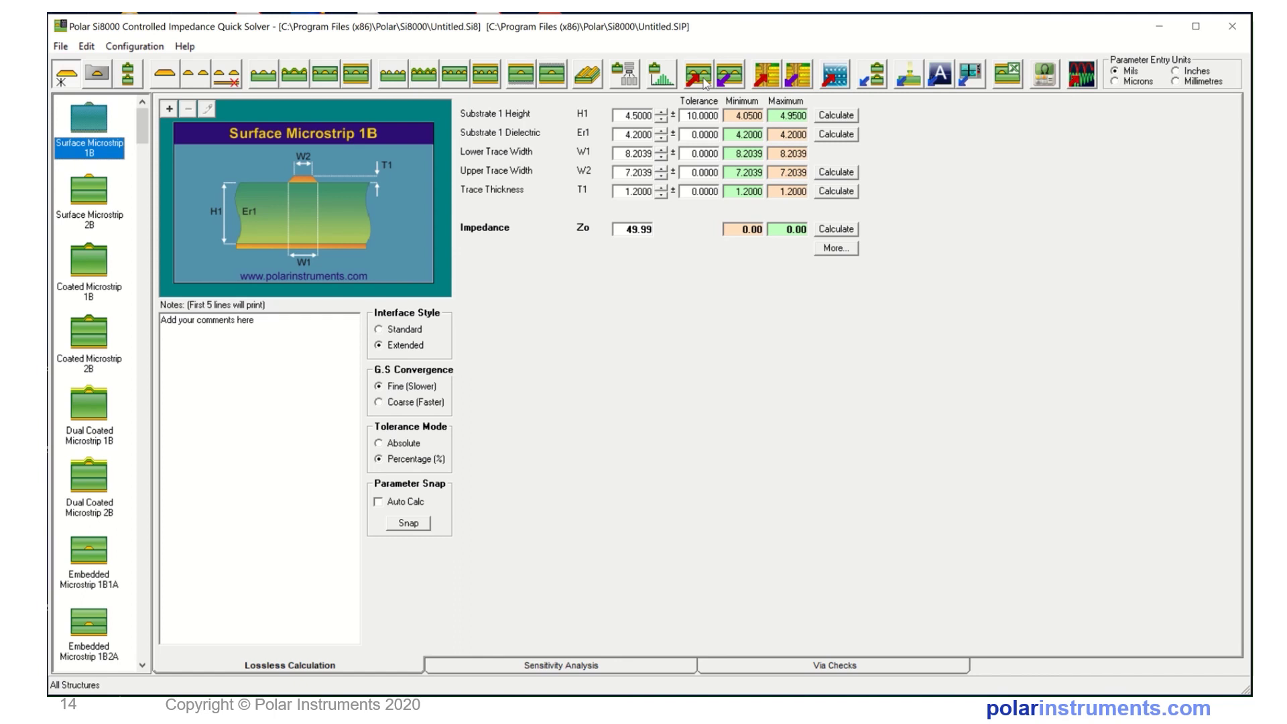
pyautogui.click(88, 261)
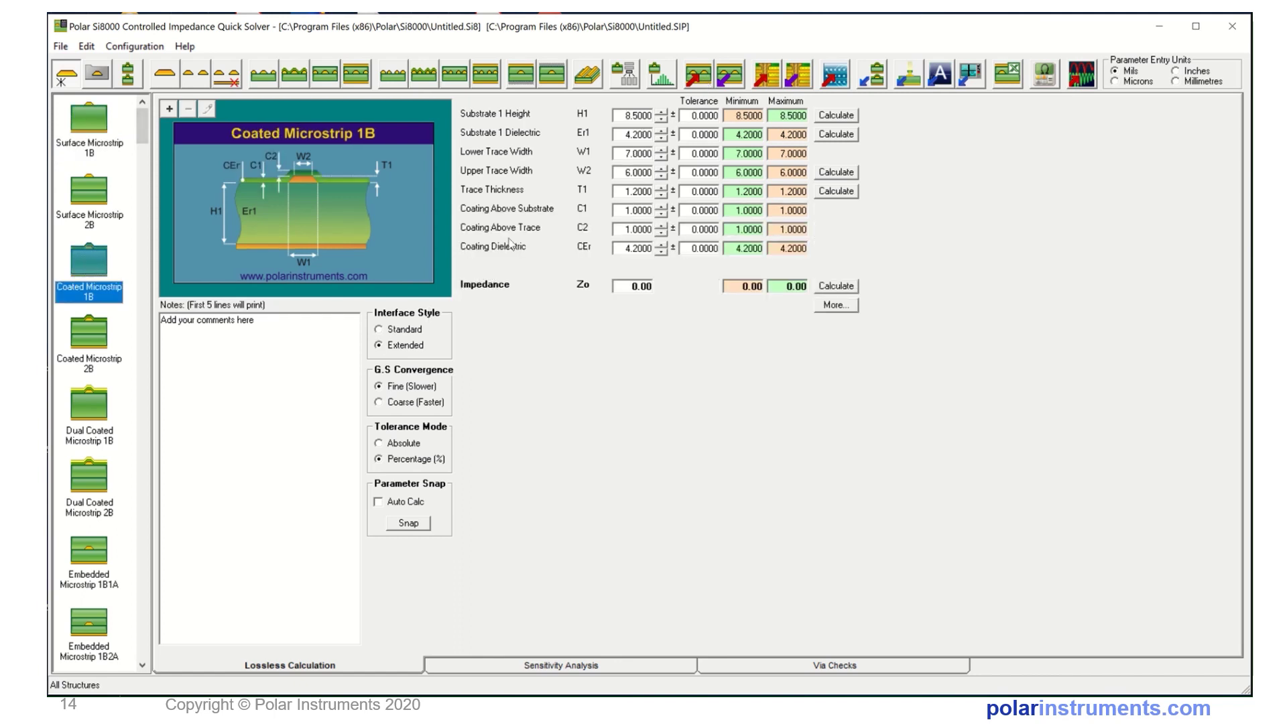
# - Paste the surface microstrip parameters into Coated Microstrip 1B and recalculate it to 47.27 ohms (44.41–49.96)
pyautogui.click(729, 77)
pyautogui.click(728, 76)
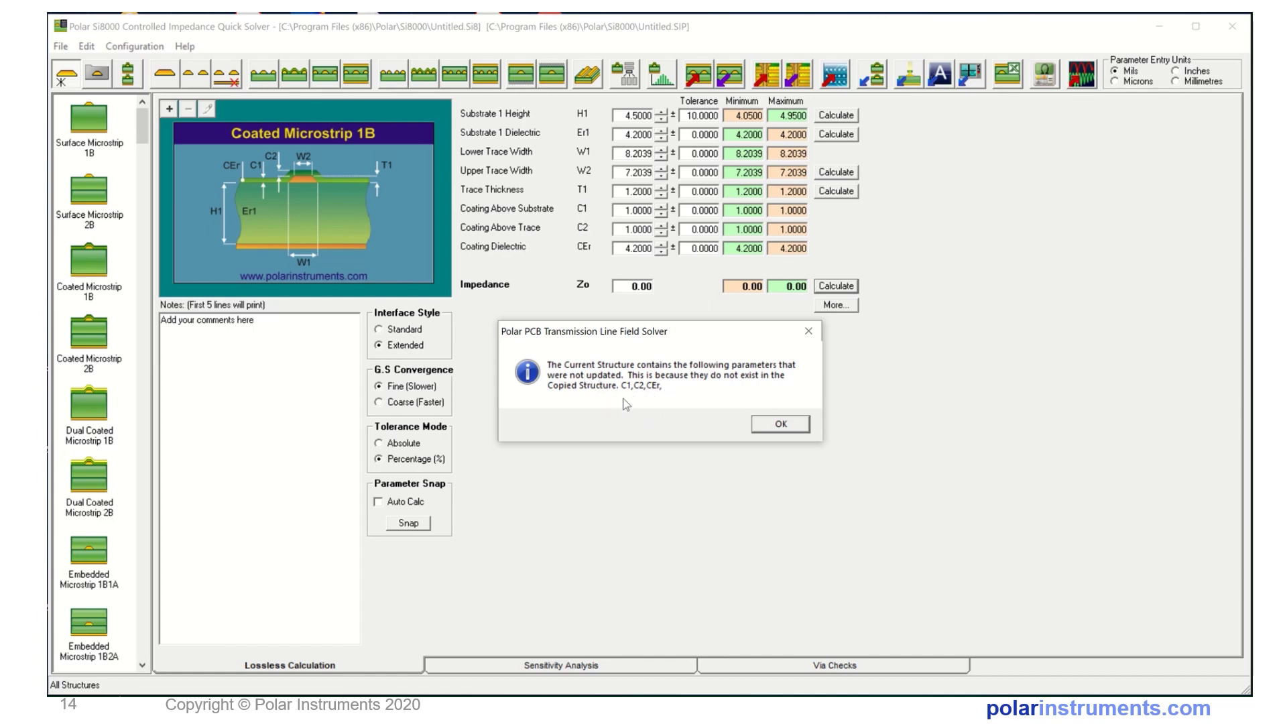
pyautogui.click(780, 425)
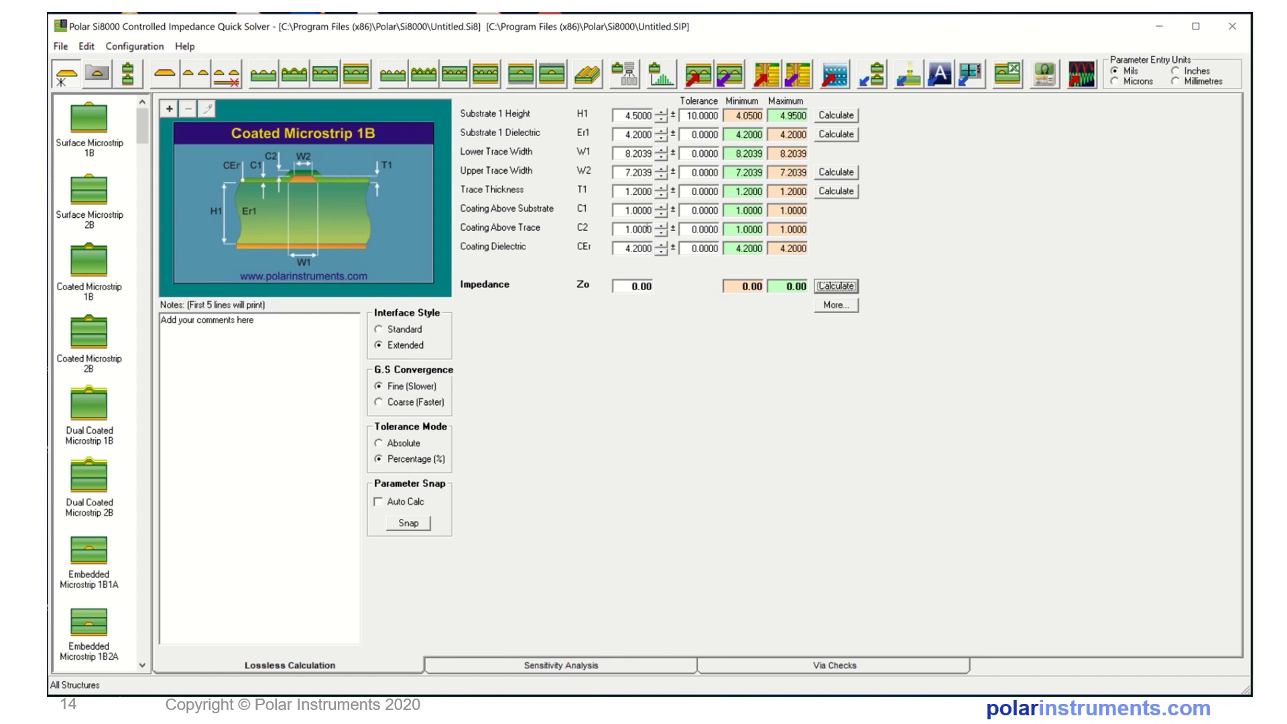
pyautogui.click(841, 290)
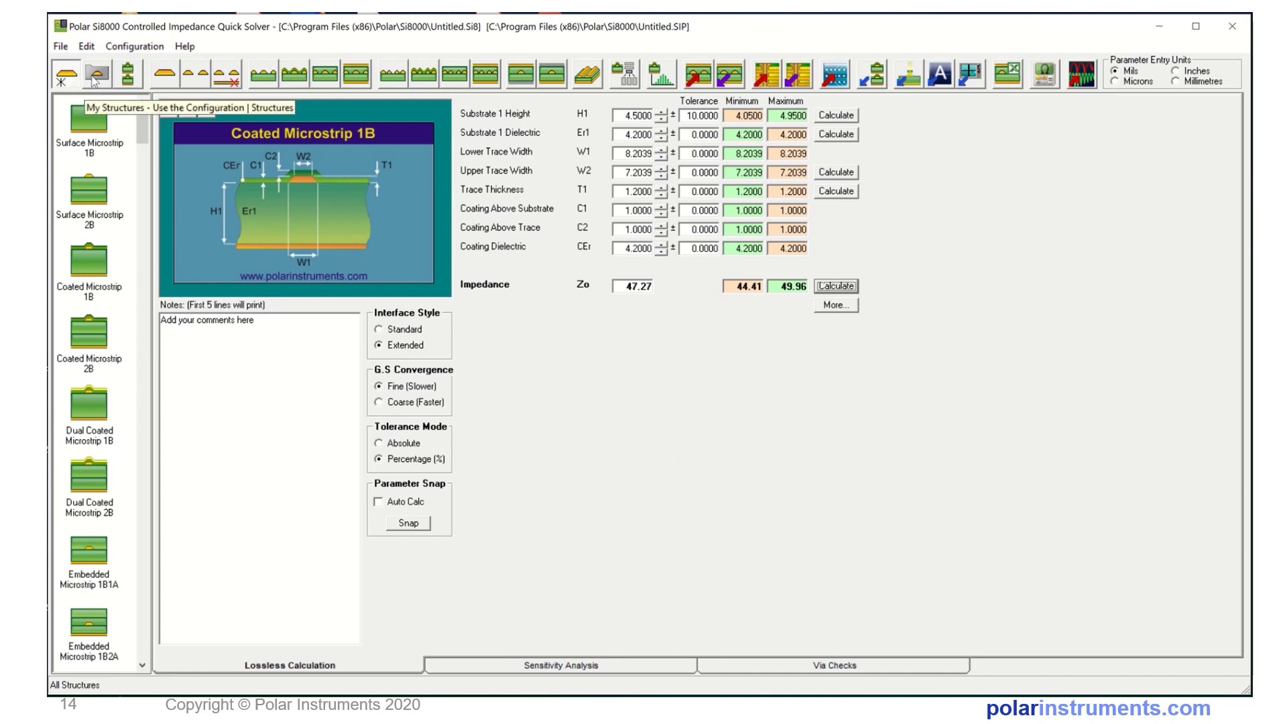
# - Add the coated microstrip to My Structures as 'Sample', then return to the single-ended structures
pyautogui.click(94, 81)
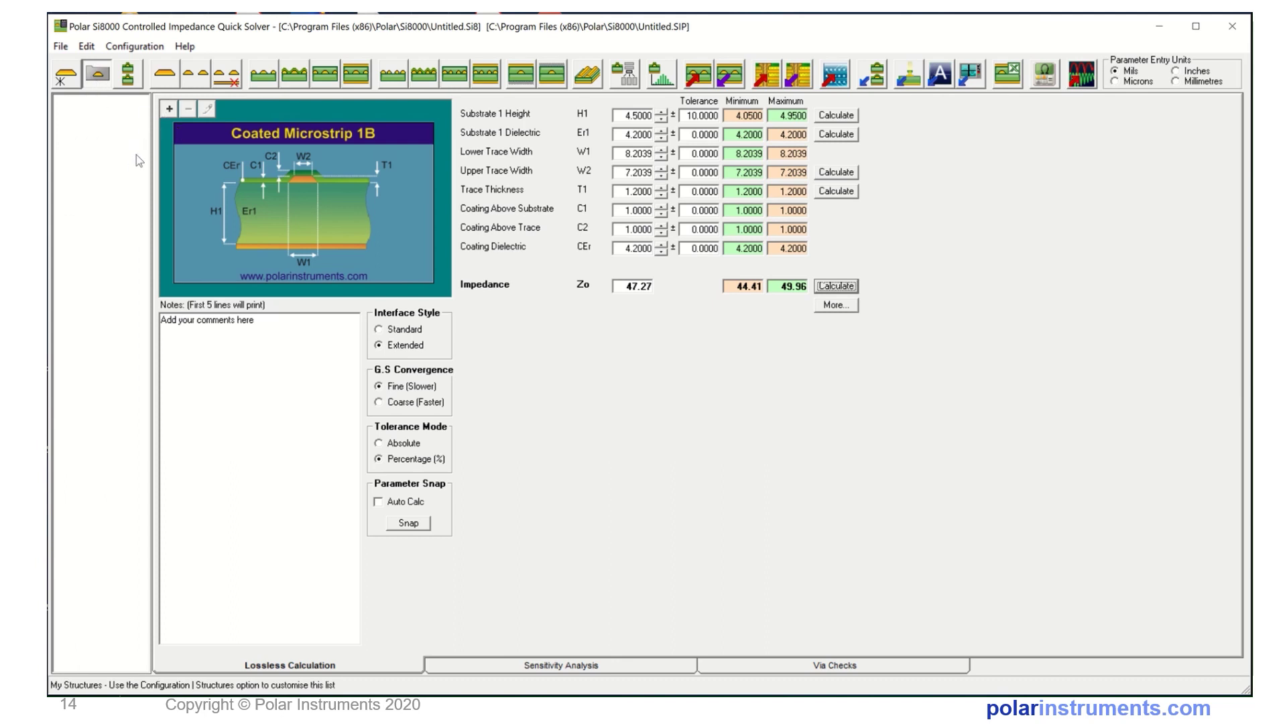
pyautogui.click(170, 110)
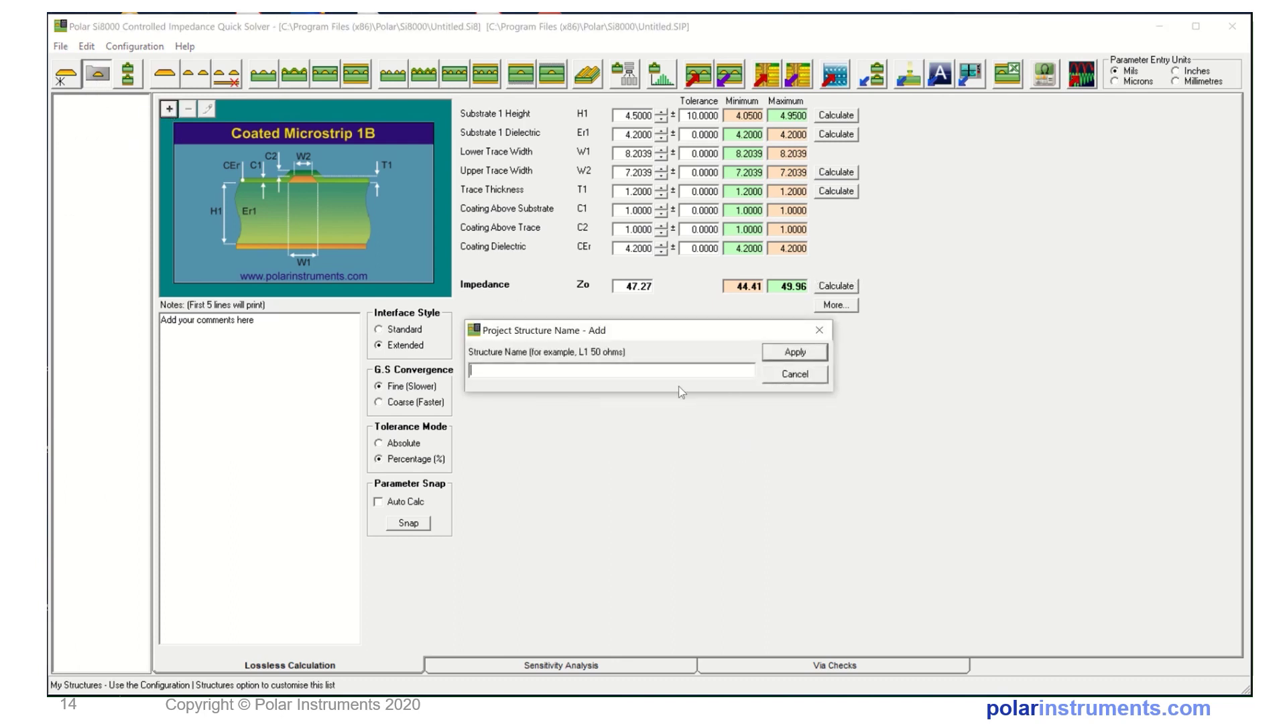
pyautogui.write('Sample')
pyautogui.click(770, 353)
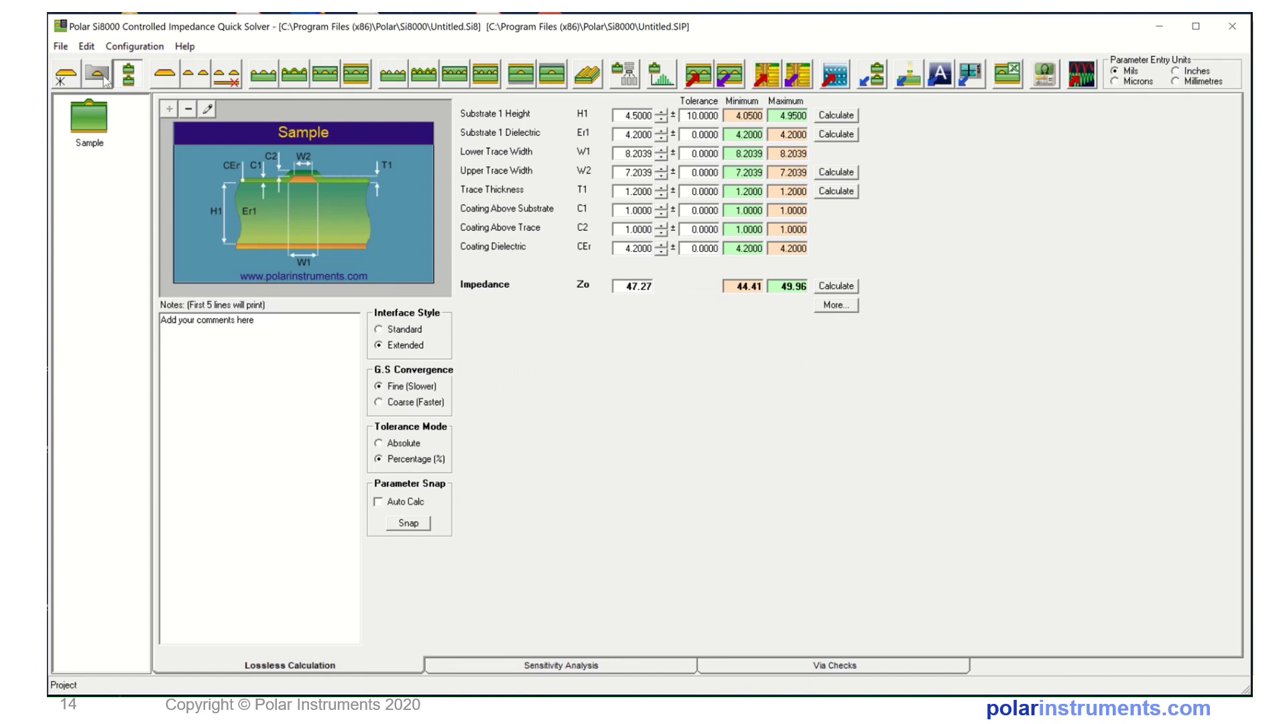
pyautogui.click(99, 117)
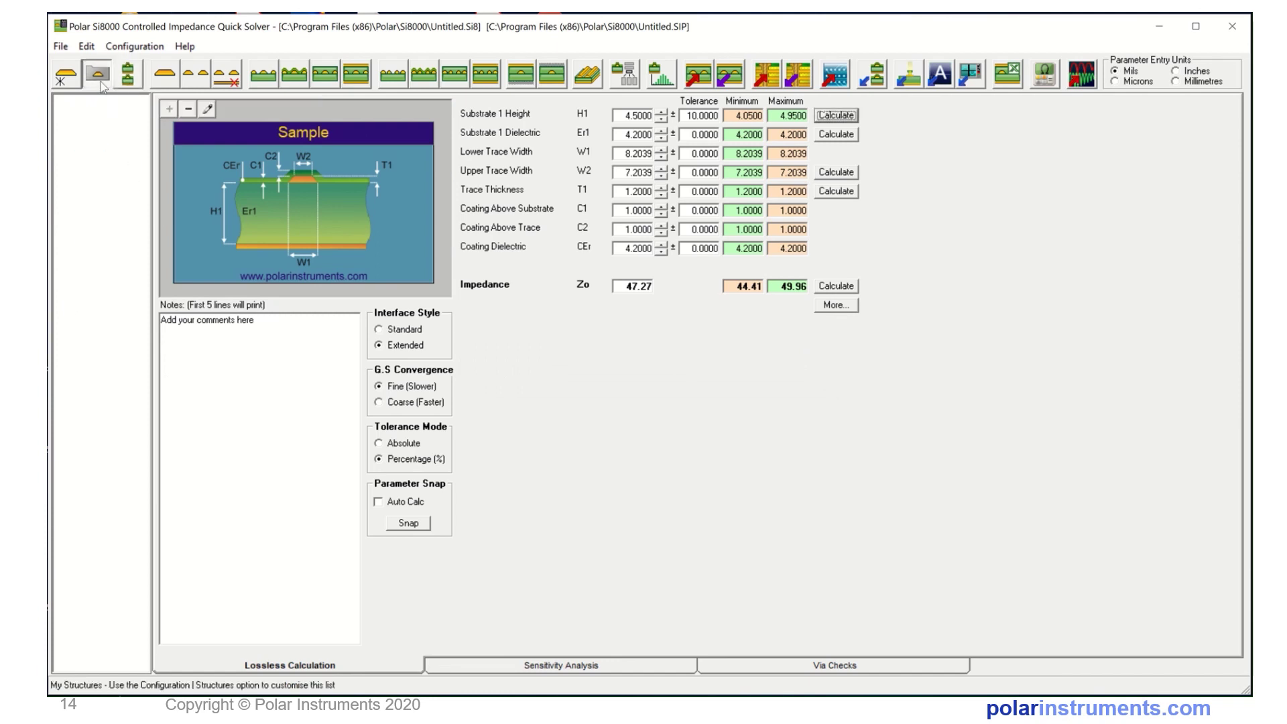
pyautogui.click(128, 81)
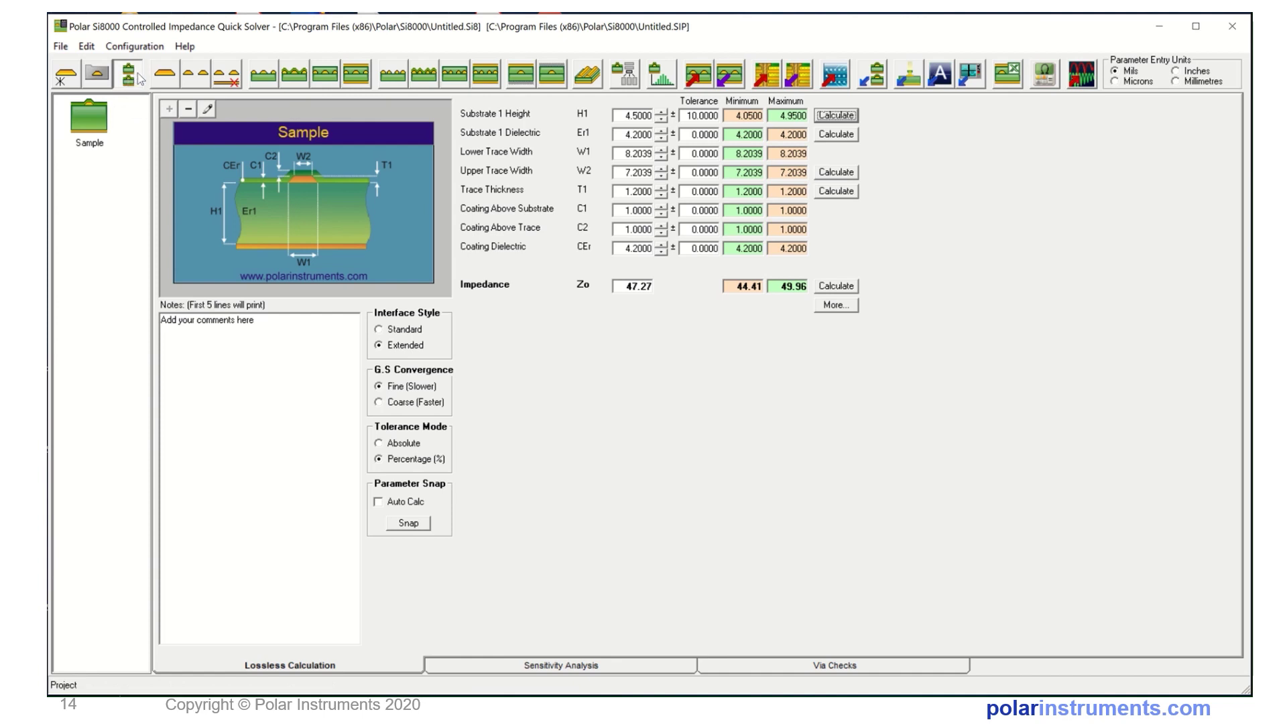
# - Browse the Differential, Differential Without Ground, Surface, Coated and Offset Coplanar structure families
pyautogui.click(158, 80)
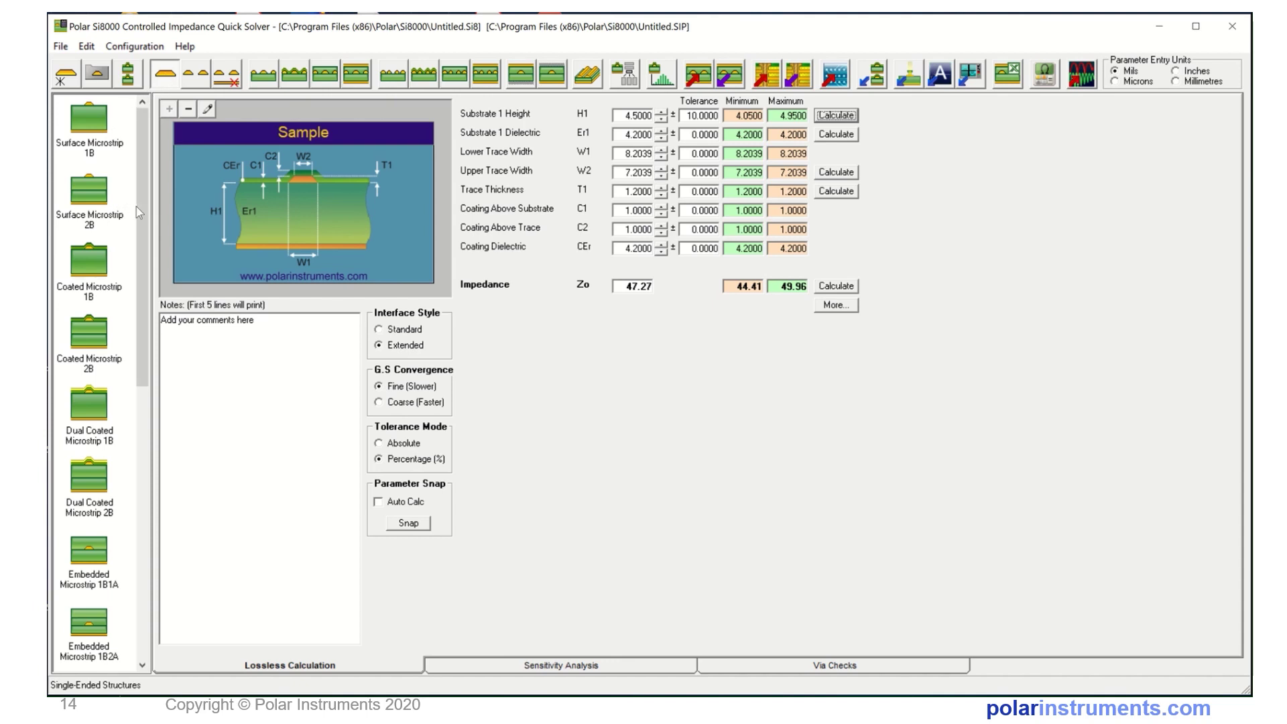
pyautogui.scroll(-5, 134, 251)
pyautogui.scroll(-3, 129, 408)
pyautogui.scroll(8, 130, 409)
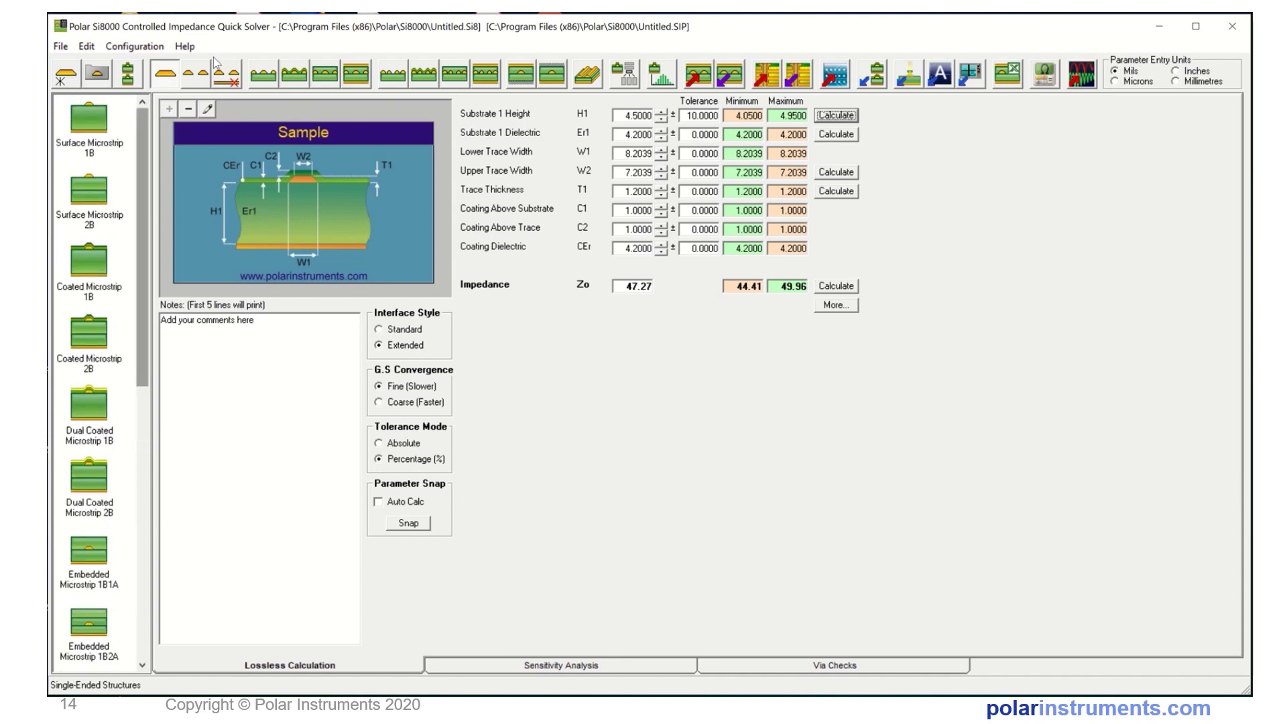
pyautogui.click(203, 78)
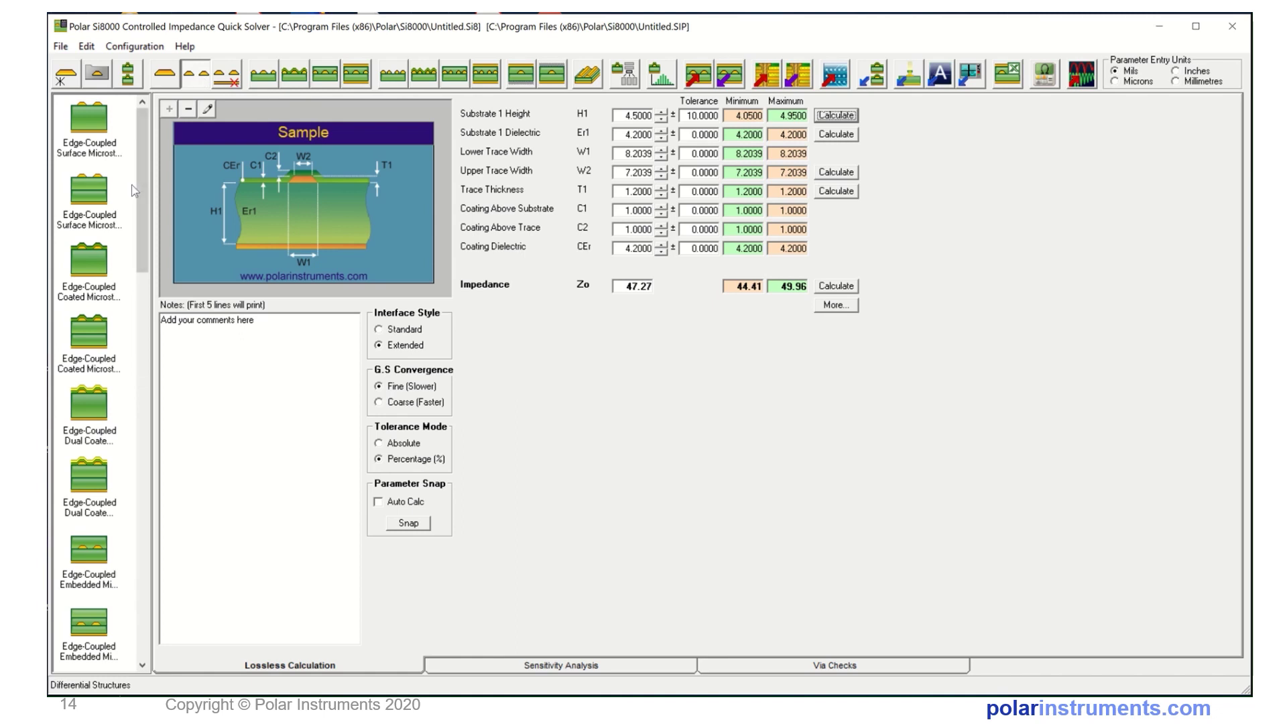
pyautogui.moveTo(140, 187); pyautogui.dragTo(143, 236)
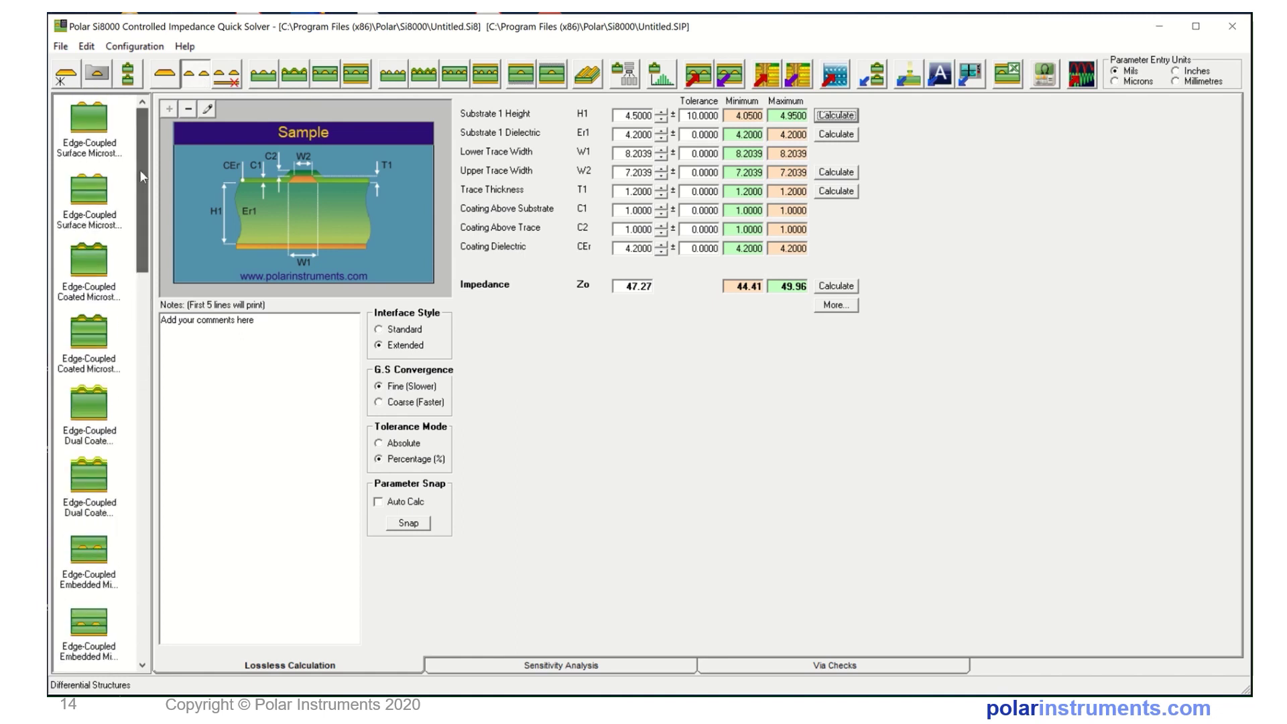
pyautogui.click(230, 77)
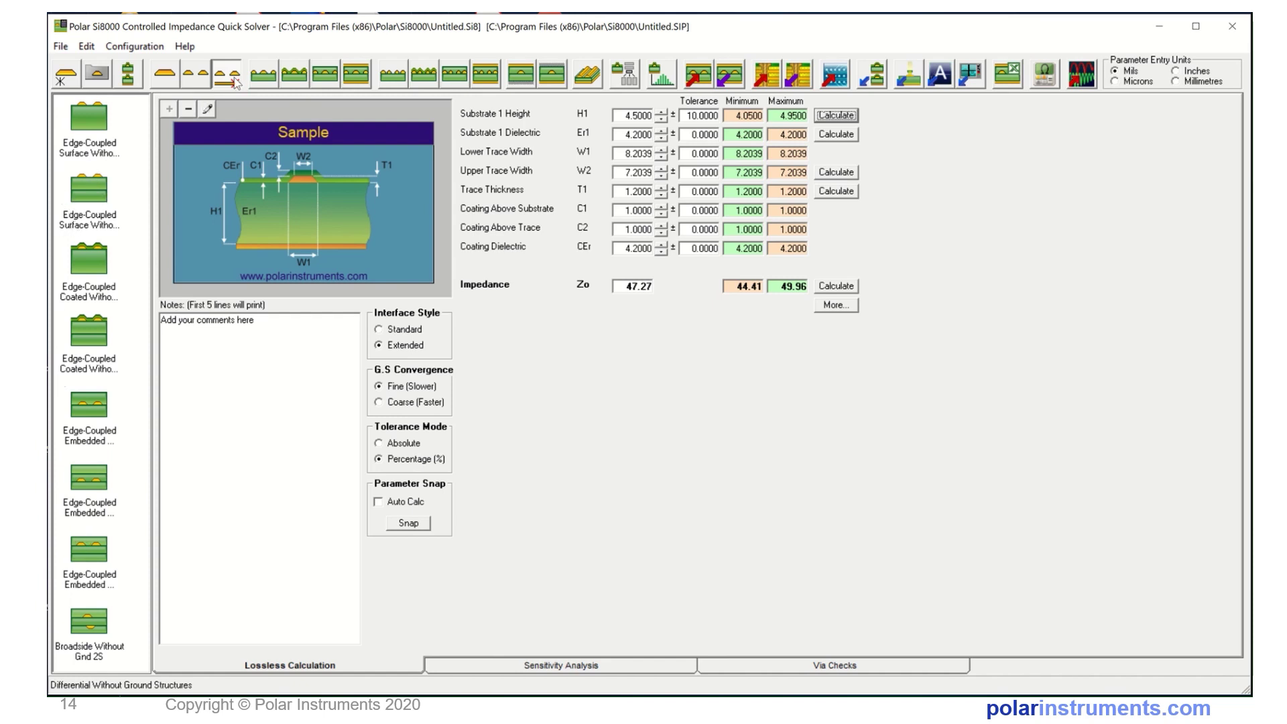
pyautogui.click(261, 77)
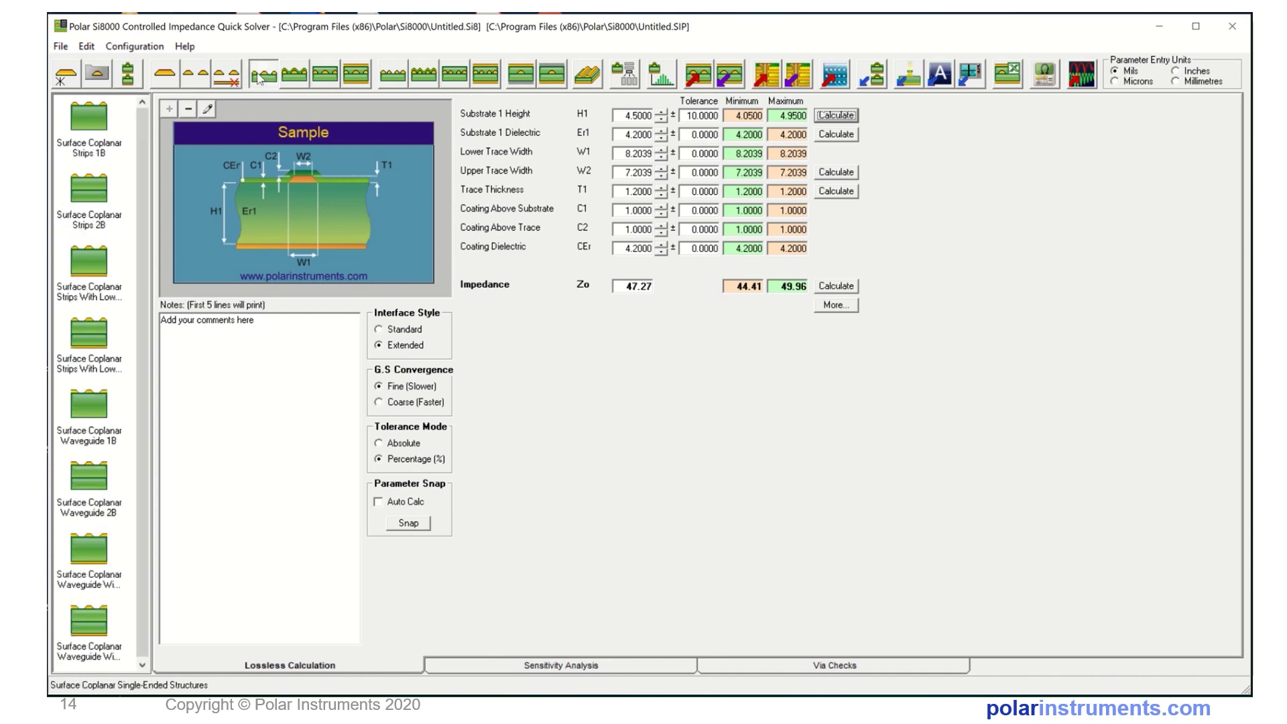
pyautogui.click(296, 76)
pyautogui.click(325, 77)
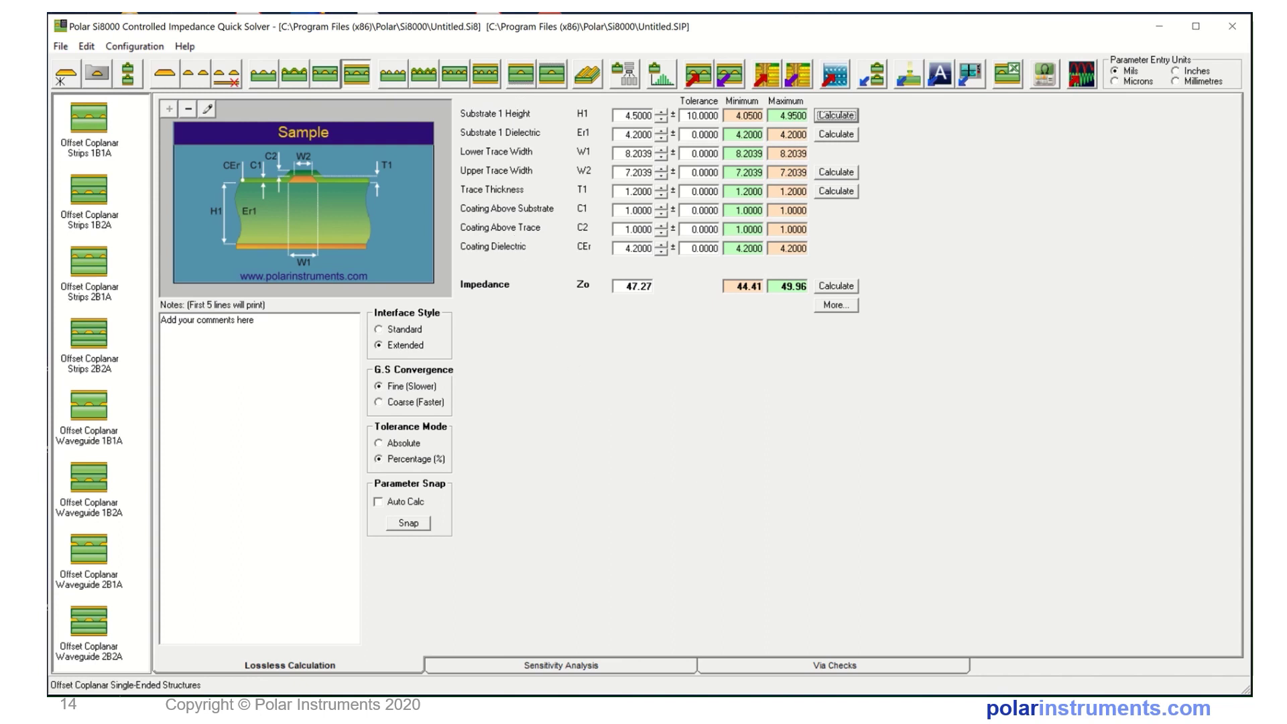
# - Cycle parameter units through microns, inches and millimetres, ending on mils with trace widths 8.2 and 7.2
pyautogui.click(1115, 82)
pyautogui.click(1175, 71)
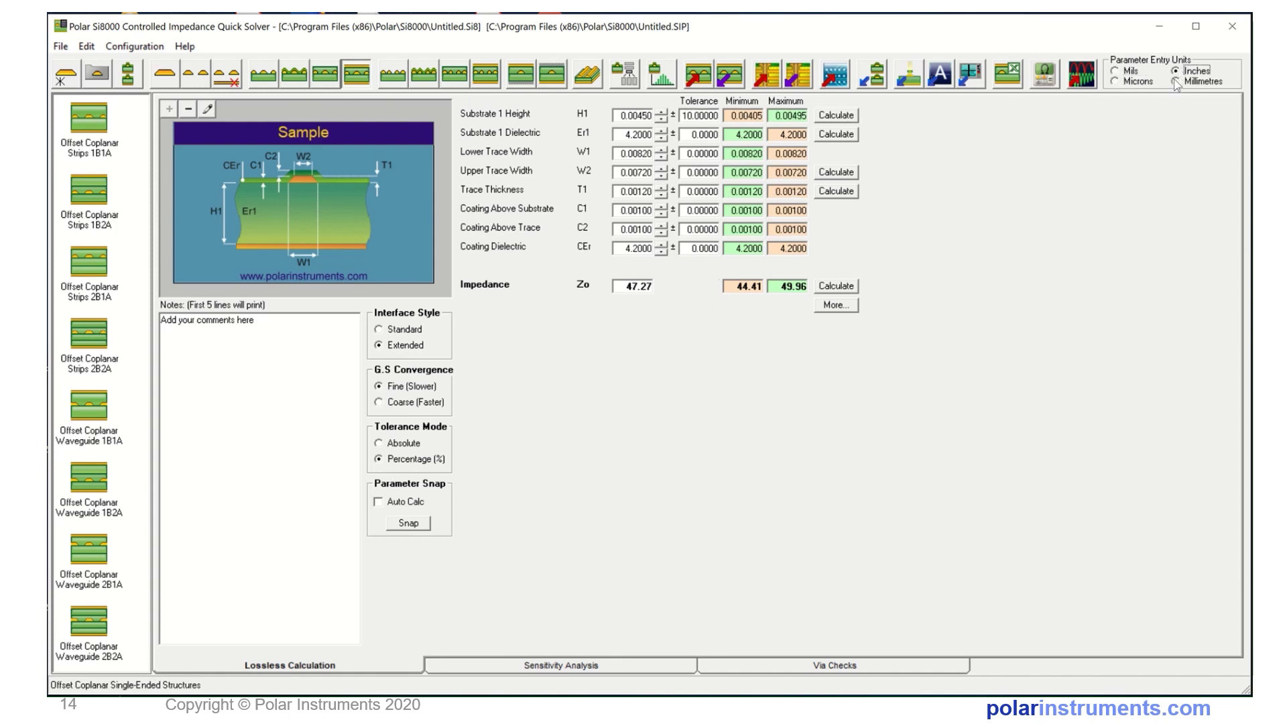
pyautogui.click(1116, 73)
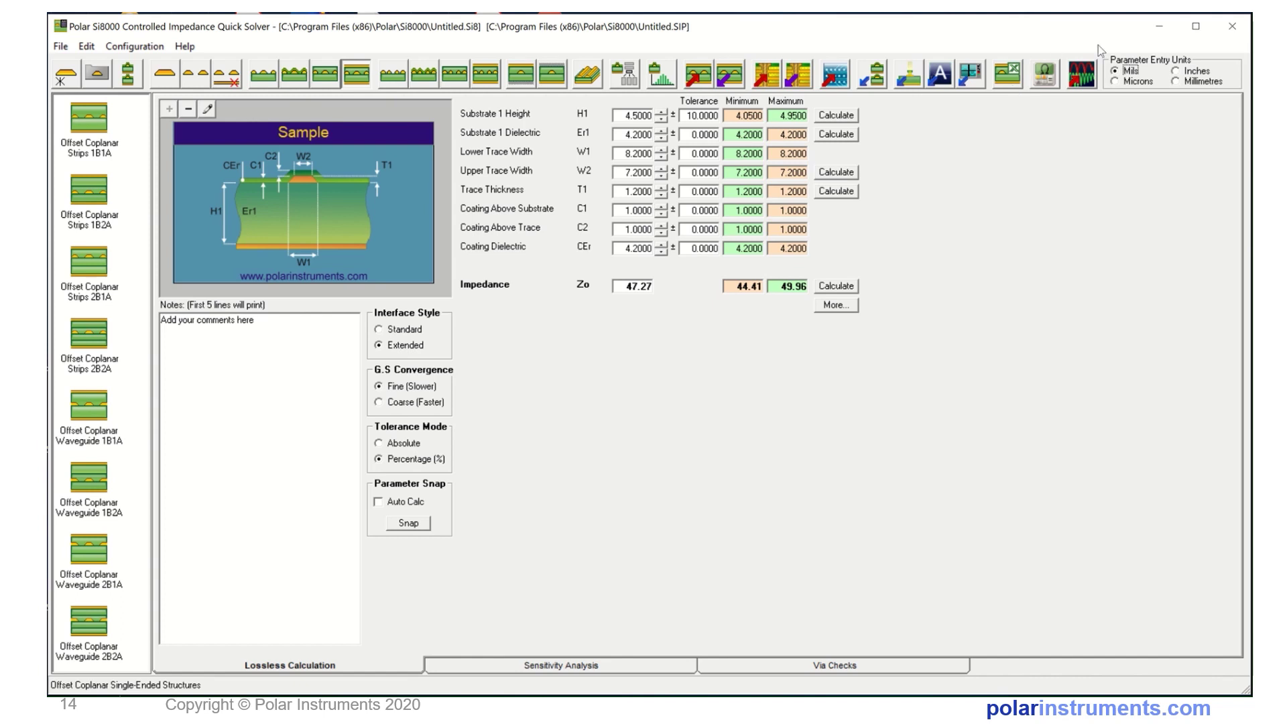
pyautogui.click(1114, 81)
pyautogui.click(1175, 71)
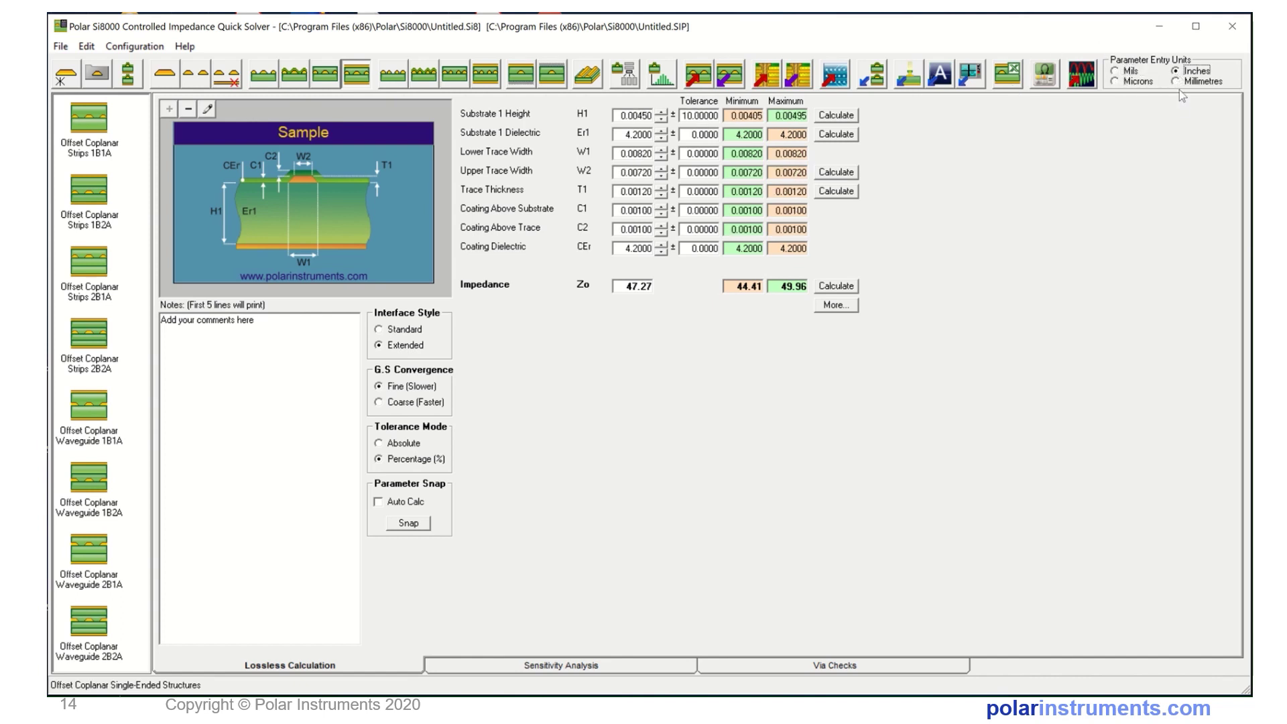
pyautogui.click(1175, 81)
pyautogui.click(1115, 71)
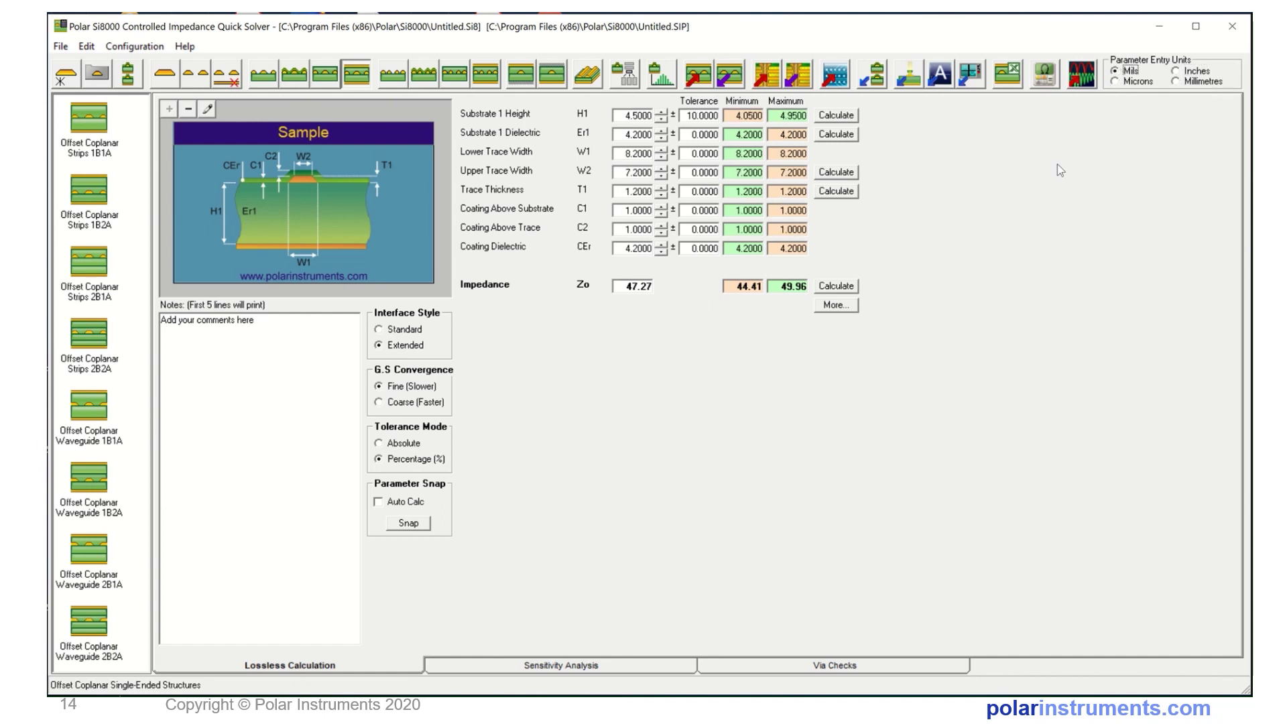